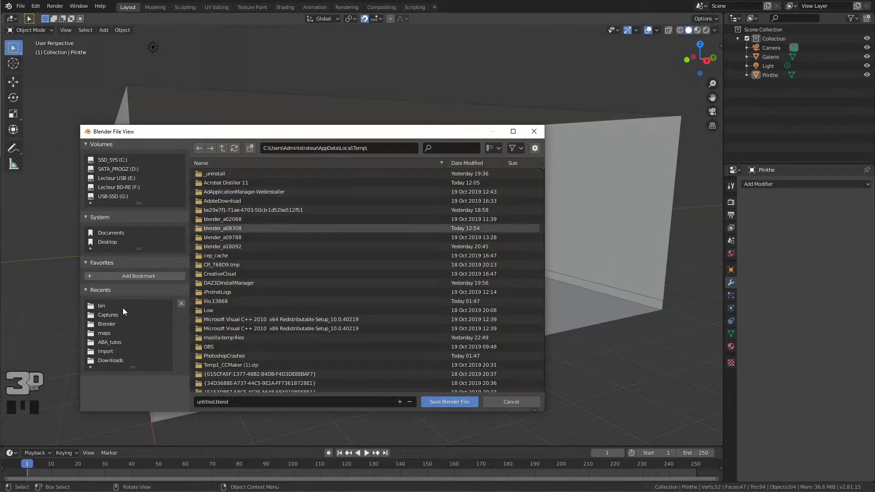
Save the scene in the ABA_tutos folder as ABA_start_02.blend, incrementing the existing ABA_start_01.blend file name
click(110, 324)
click(231, 174)
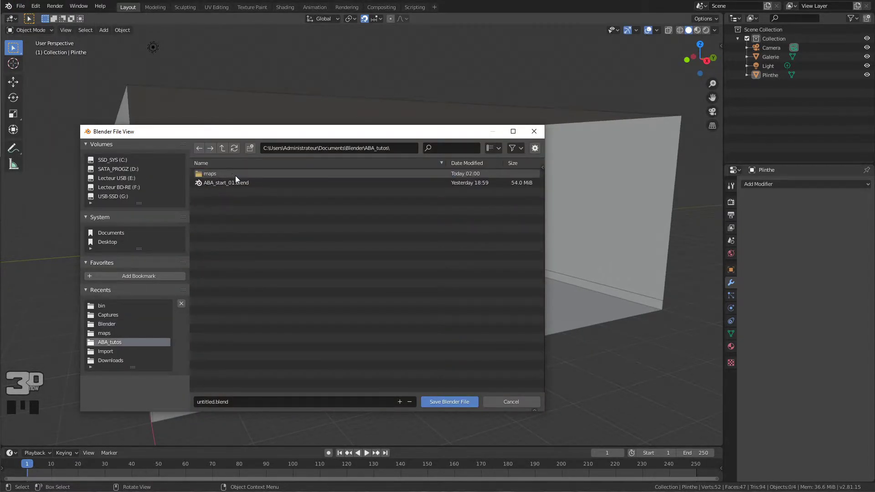
click(242, 183)
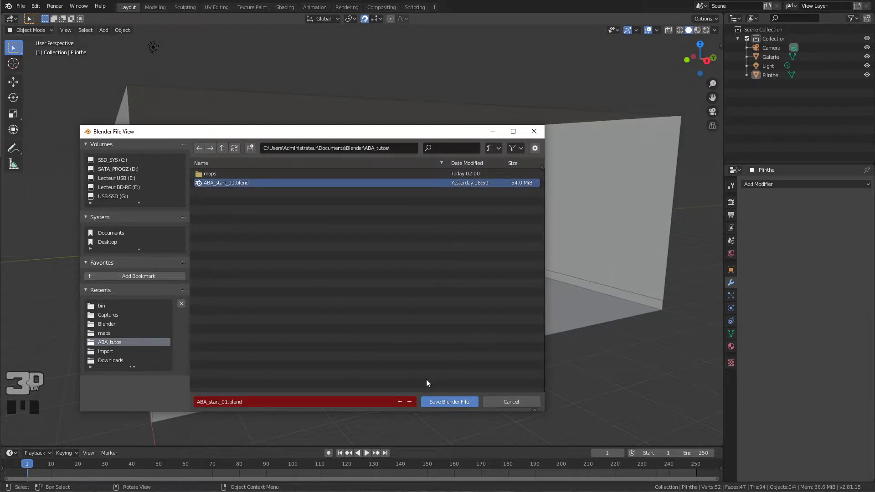
click(400, 401)
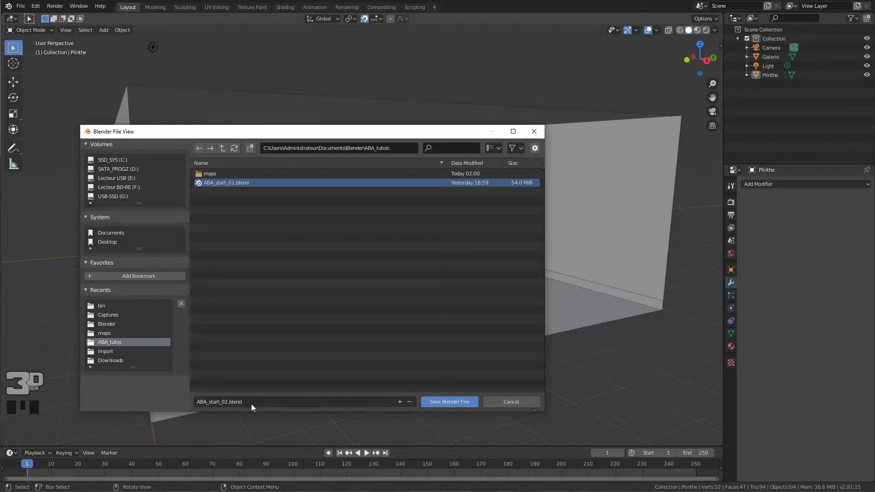
click(460, 402)
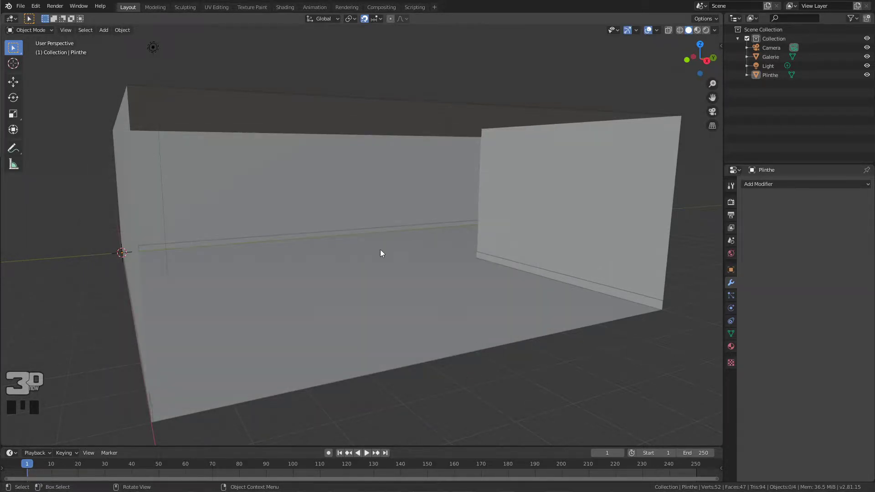
middle_drag(297, 233, 339, 241)
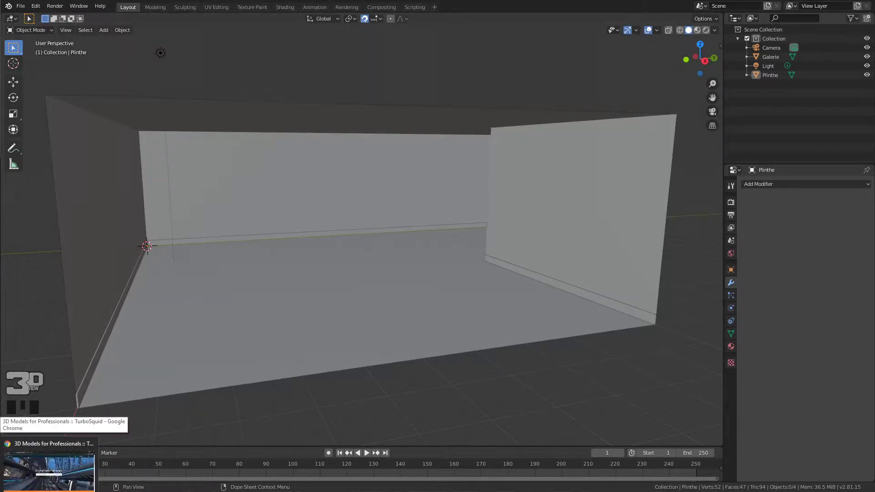
Switch to Chrome, search Google for "texture plancher" in a new tab and browse the image results
click(50, 465)
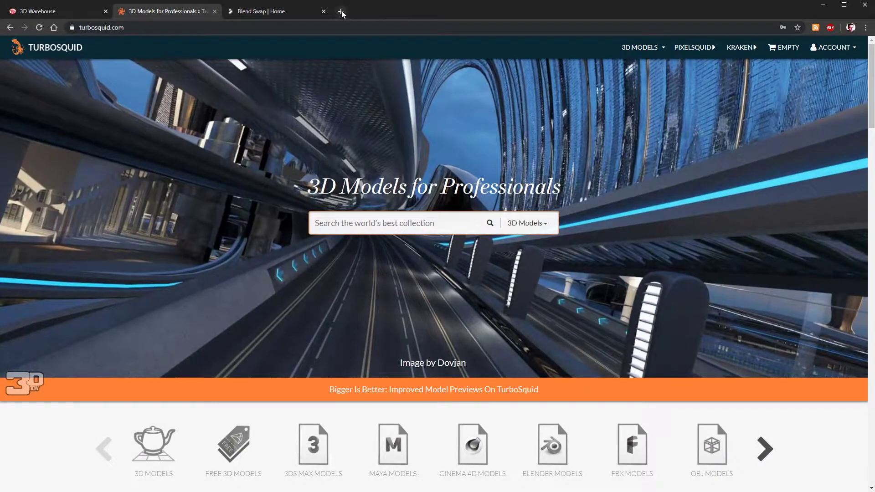
click(341, 11)
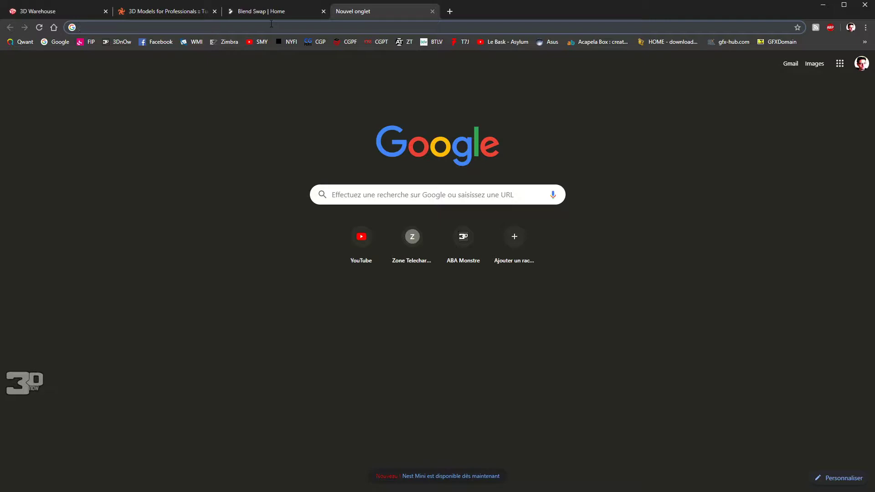
text(text)
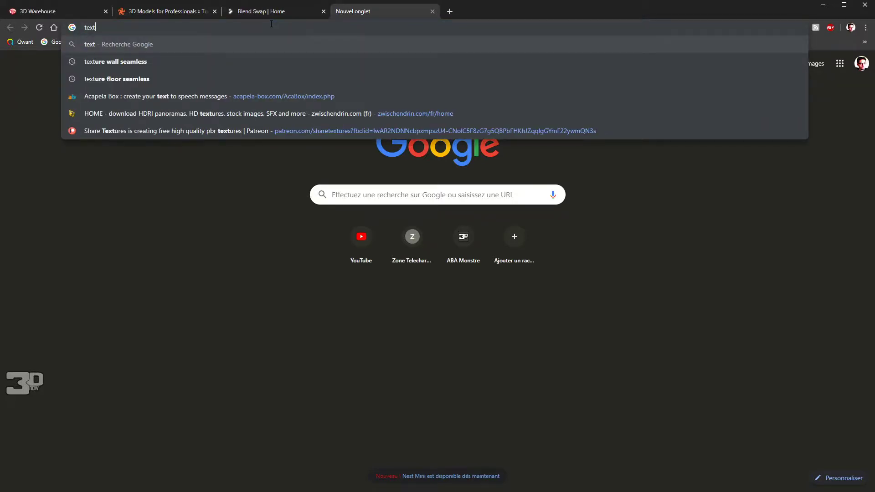
text(ure plancher)
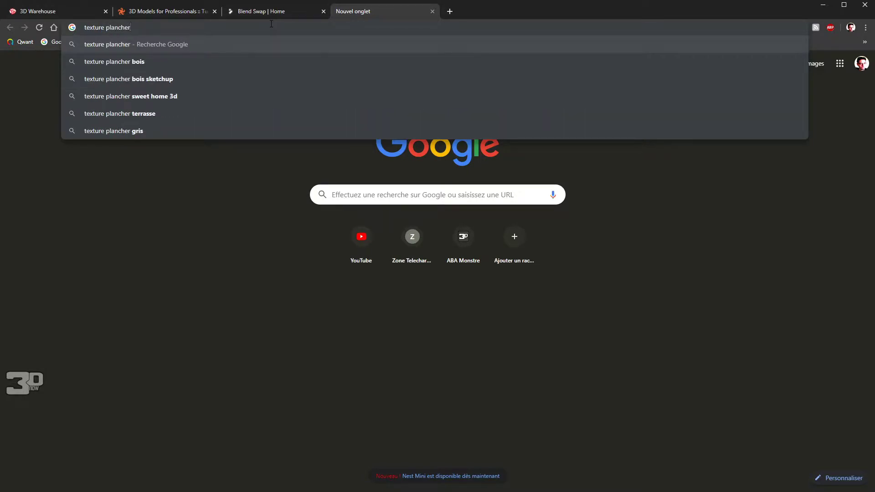
key(Return)
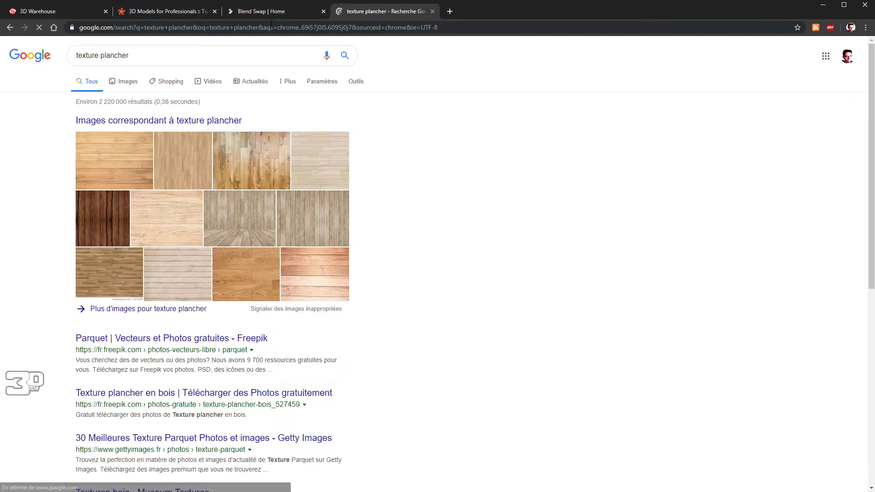
click(127, 82)
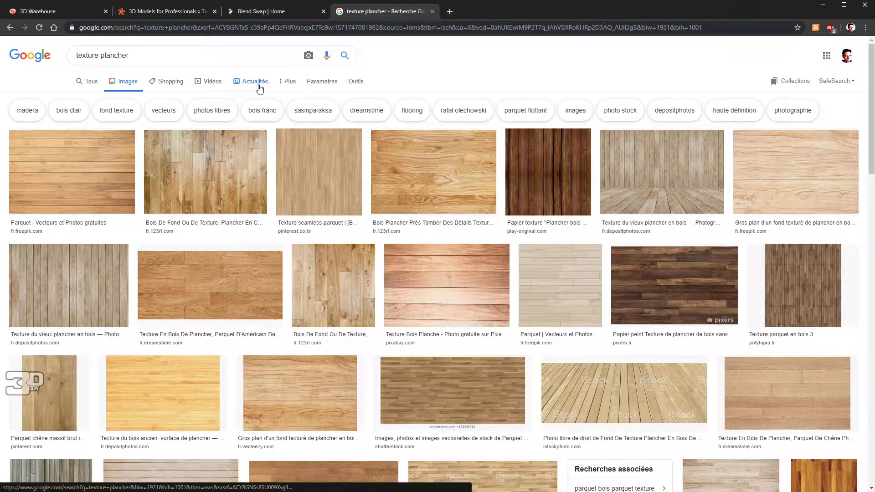
scroll(256, 101, down, 5)
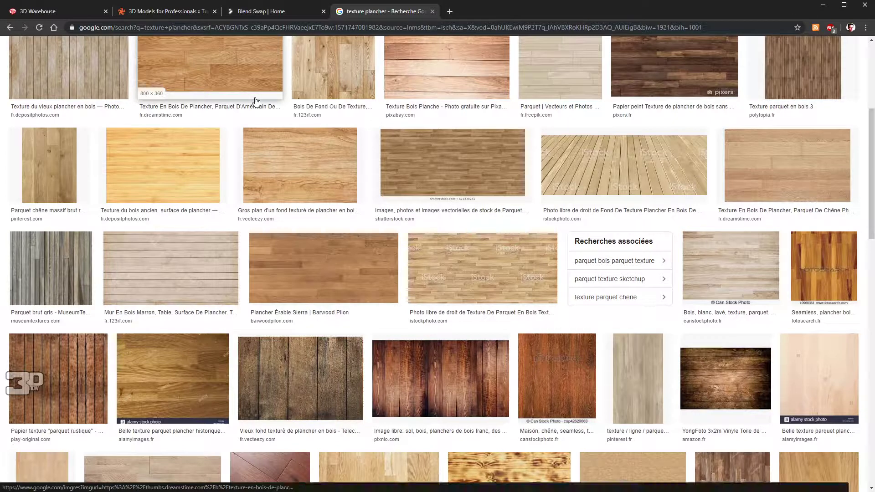
scroll(257, 101, up, 5)
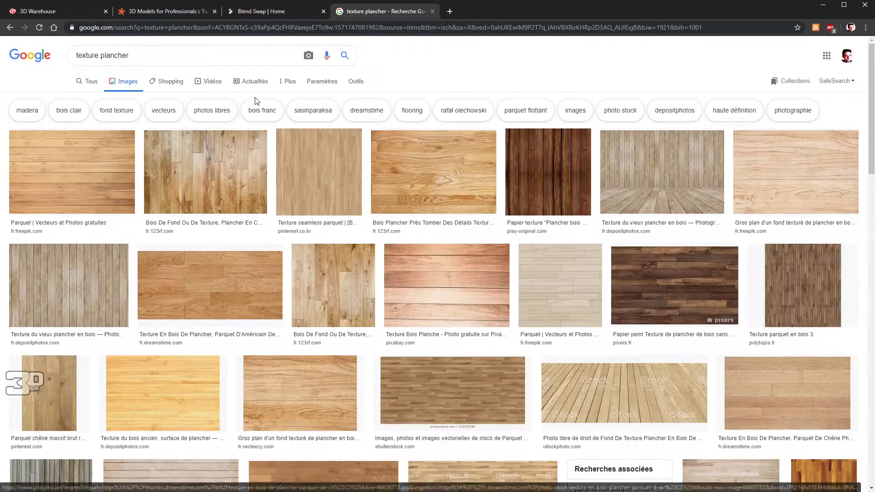
Refine the image search to "texture plancher bois" and look through the results for a suitable wood floor texture
click(134, 55)
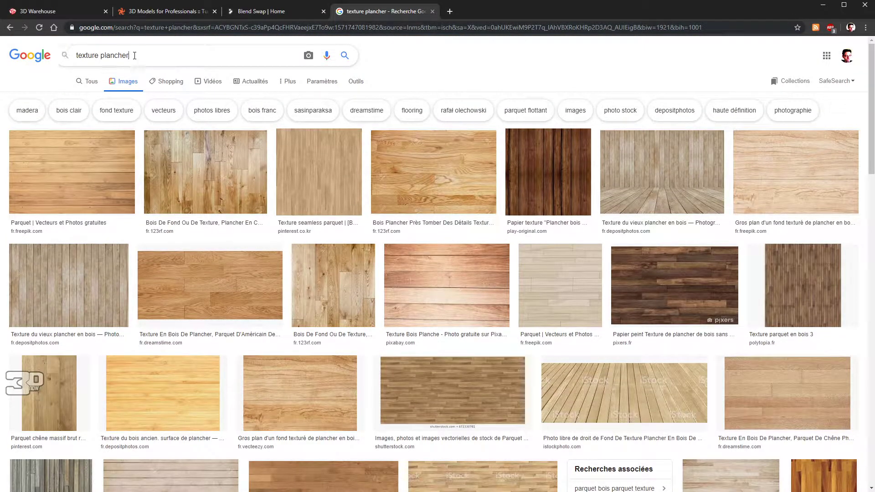
text(bois)
key(Return)
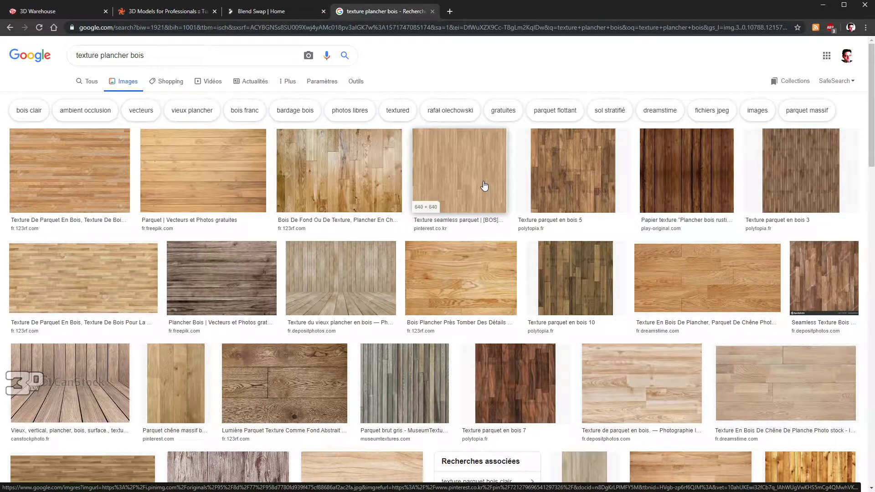
scroll(485, 185, down, 6)
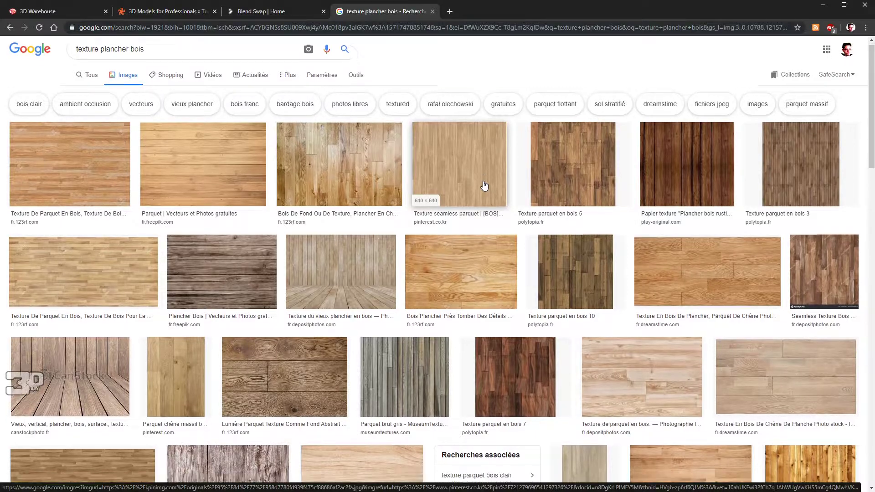
scroll(485, 185, down, 4)
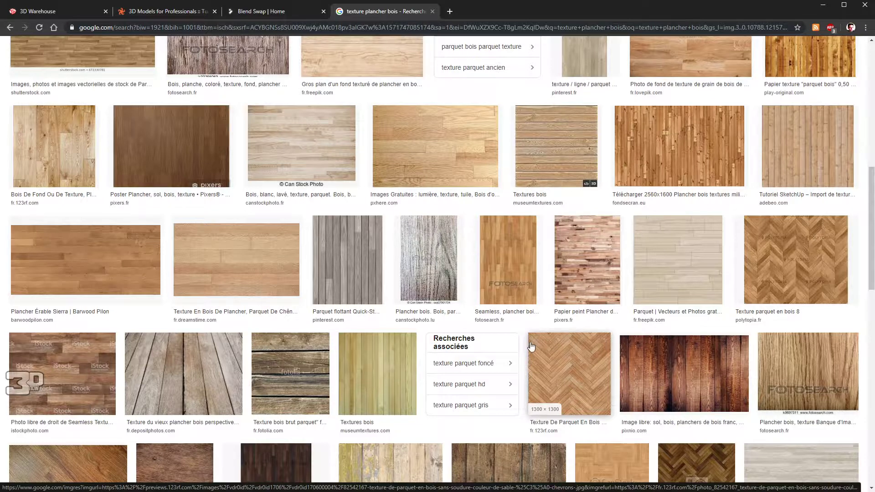
scroll(531, 346, up, 6)
scroll(448, 293, down, 1)
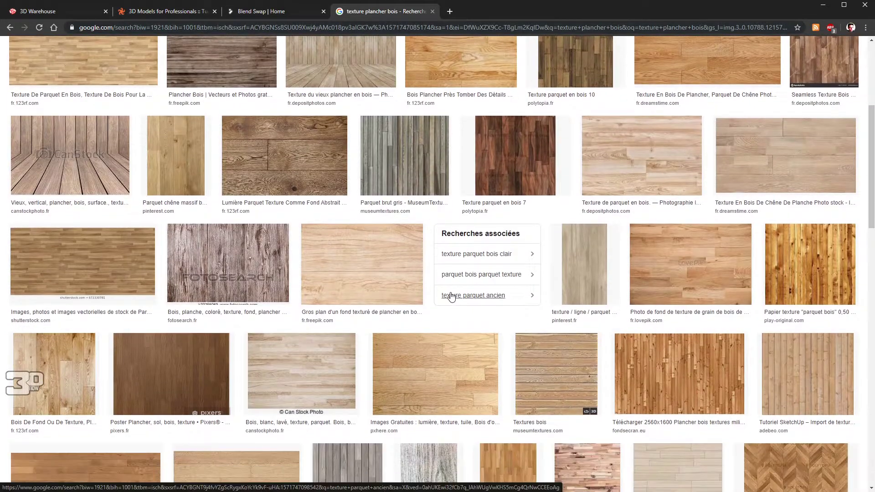
scroll(451, 297, up, 3)
scroll(451, 296, up, 2)
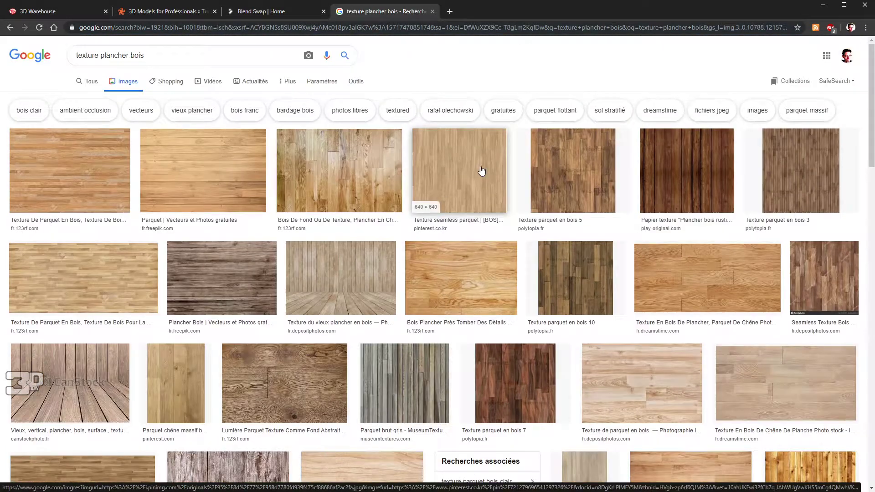
Open the "Texture seamless parquet" image and follow its similar images to the 1024 × 1024 "texture parquet" from scatolabox.altervista.org
click(480, 174)
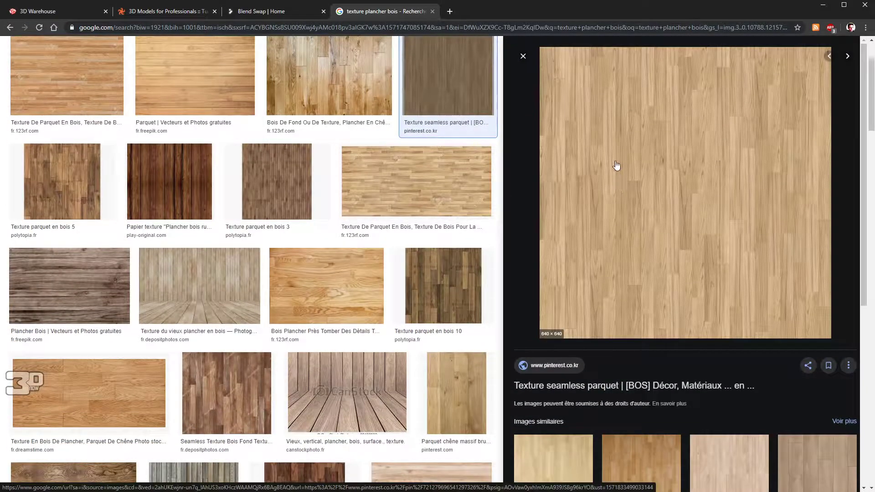
scroll(631, 185, down, 5)
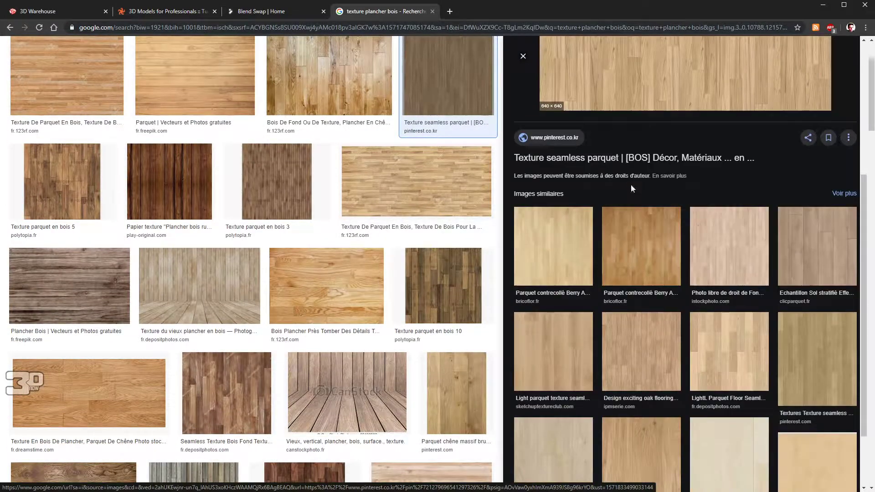
scroll(660, 221, down, 2)
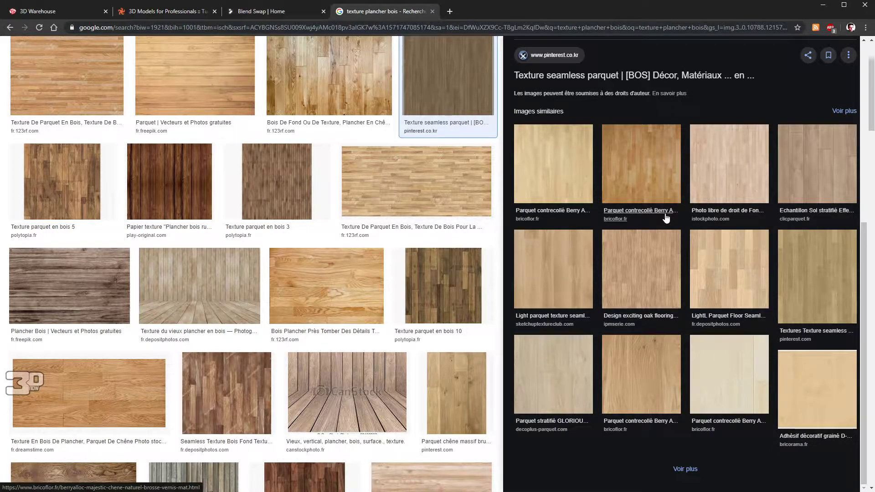
click(825, 270)
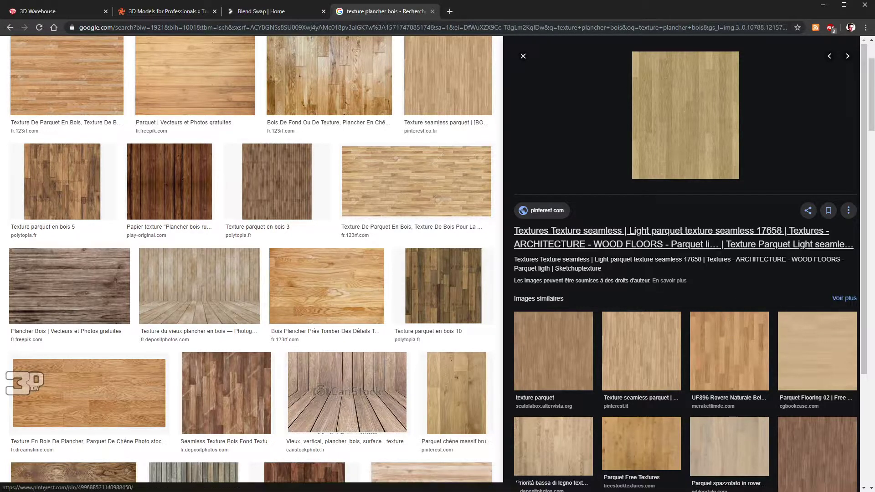
scroll(594, 365, down, 3)
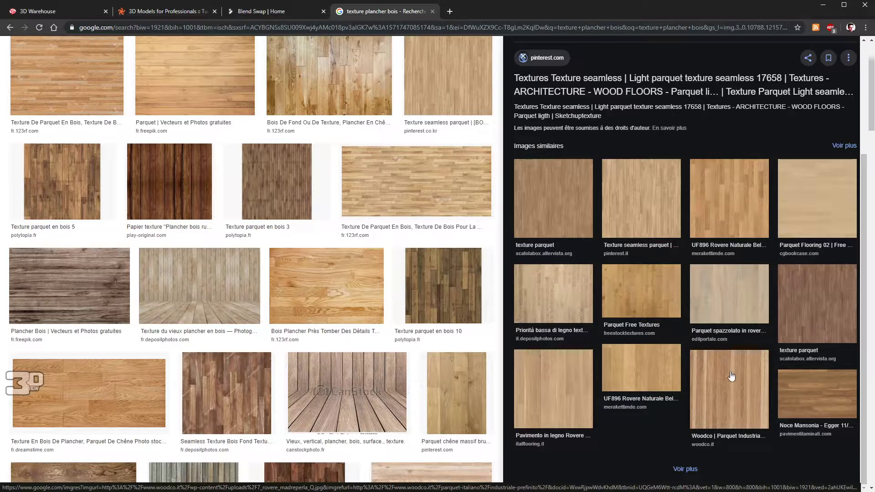
click(566, 203)
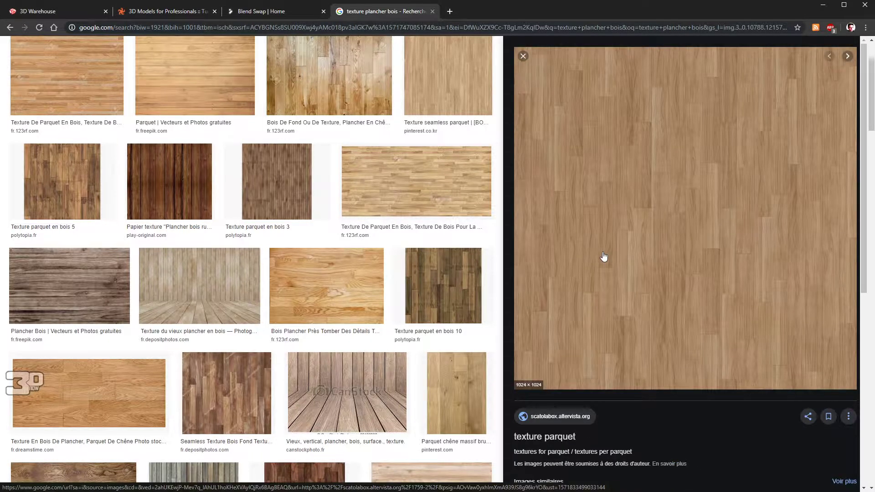
Start saving the enlarged parquet image and choose the Documents > Blender > ABA_tutos > maps folder as destination
right_click(608, 209)
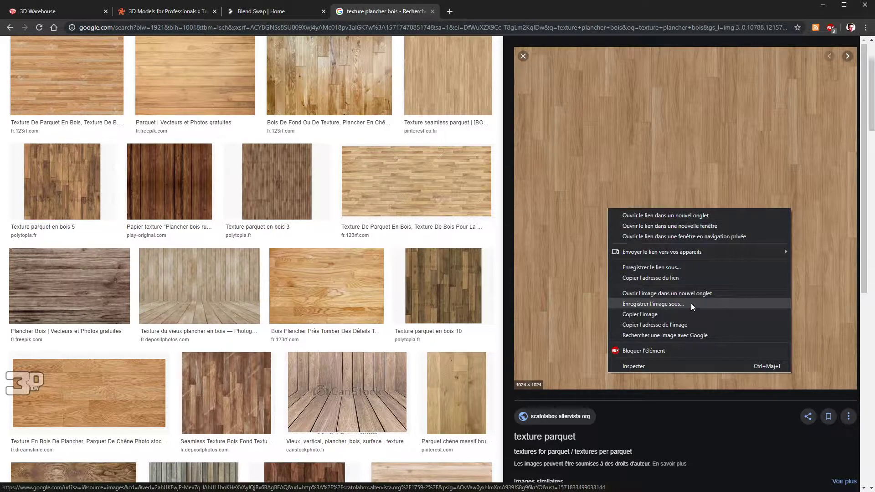
click(651, 304)
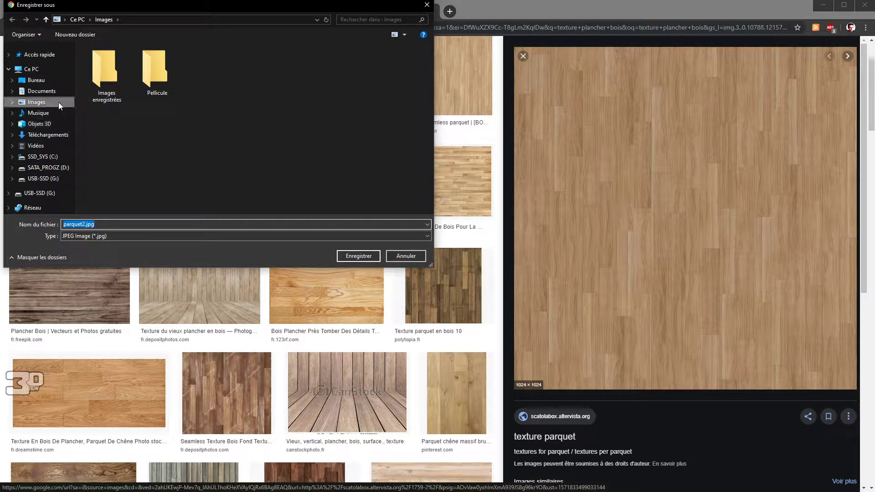
click(42, 91)
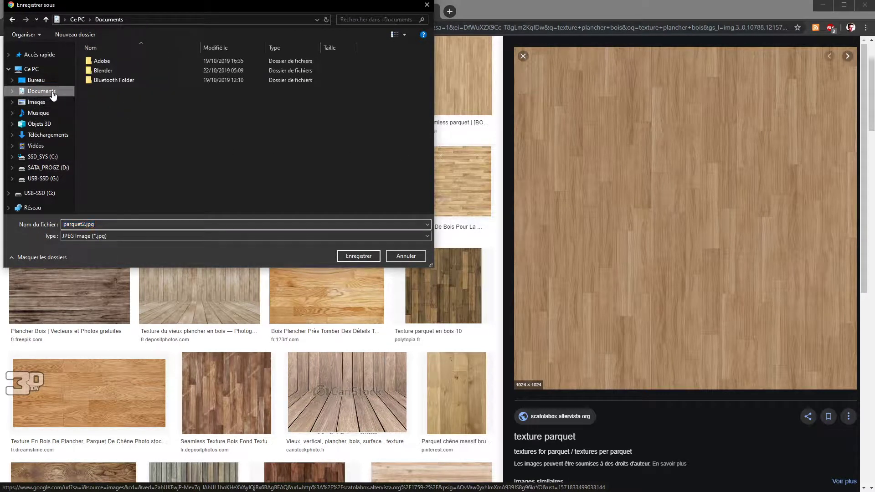
double_click(104, 71)
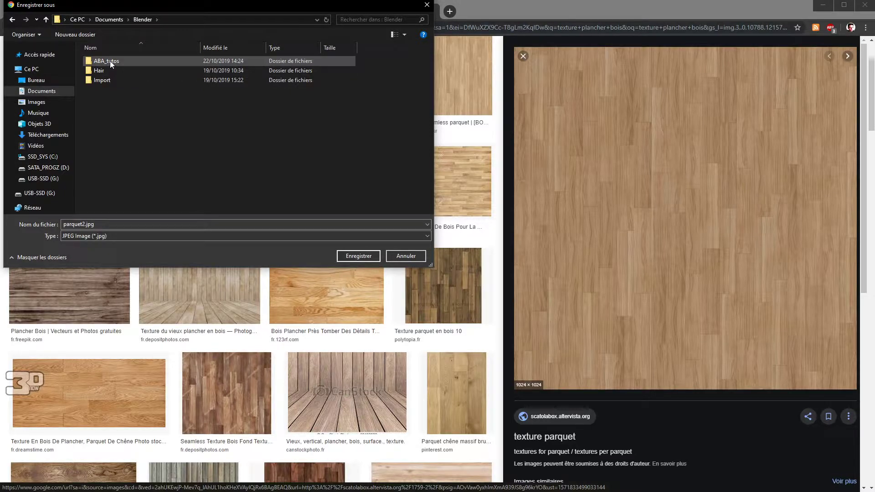
double_click(110, 61)
double_click(110, 61)
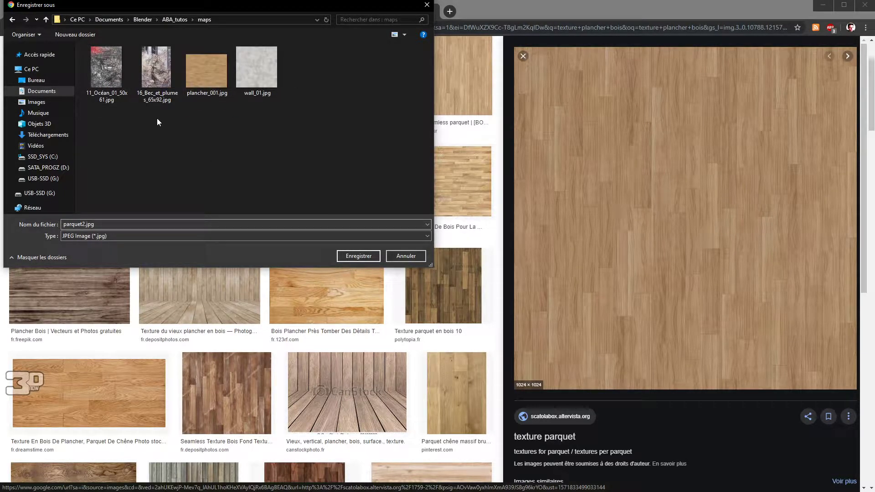
Name the image plancher_002.jpg, based on the existing plancher_001.jpg name, and save it
click(206, 71)
double_click(96, 224)
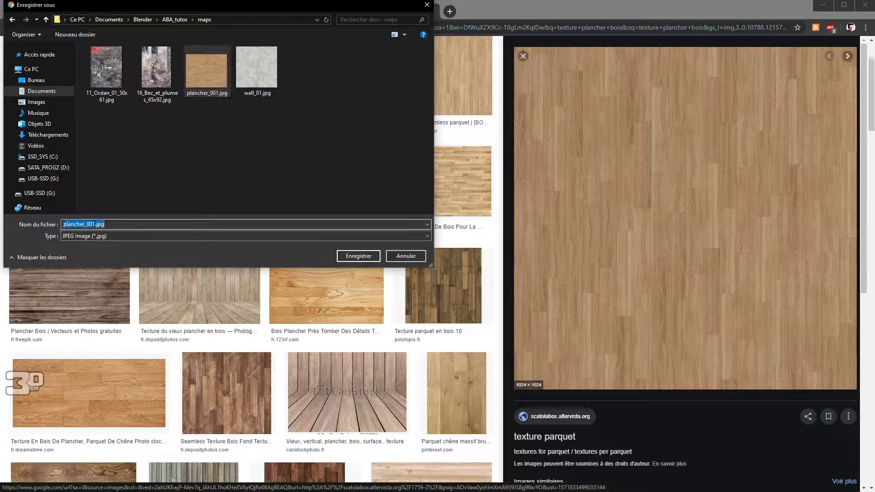
click(92, 224)
key(Delete)
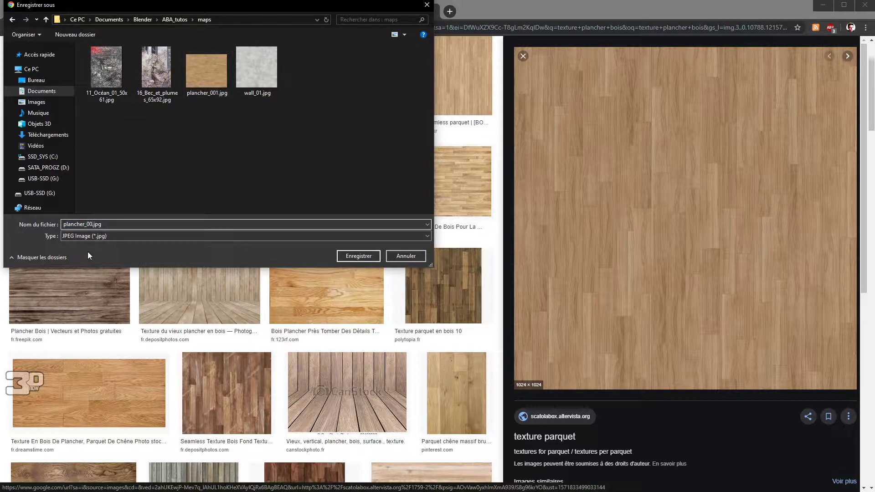
text(2)
key(Return)
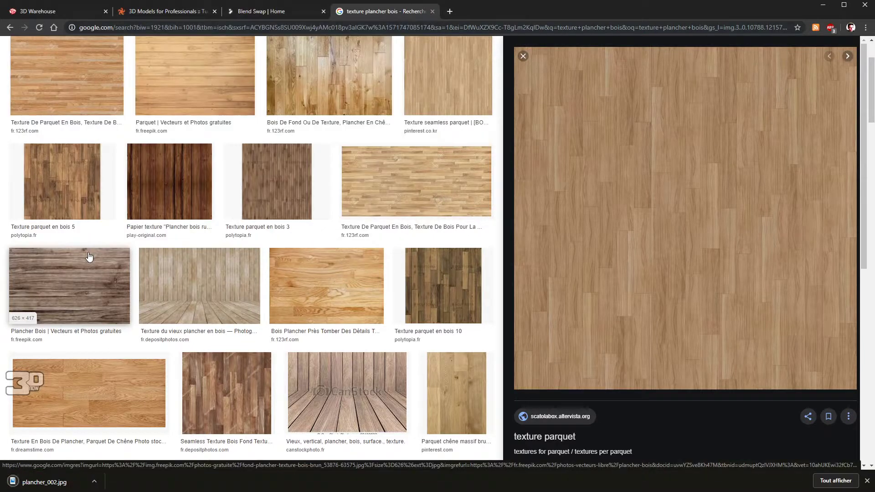
Change the image search to "texture mur" and narrow the results to seamless textures
scroll(173, 246, up, 2)
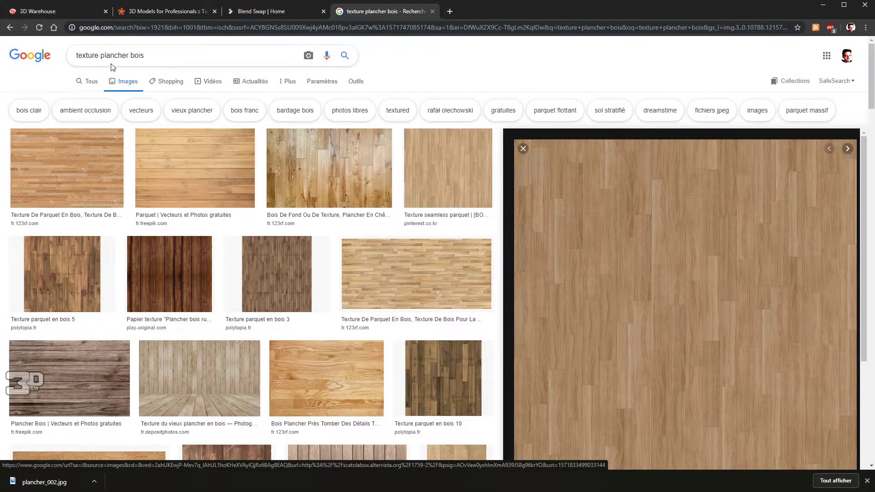
drag(102, 55, 145, 56)
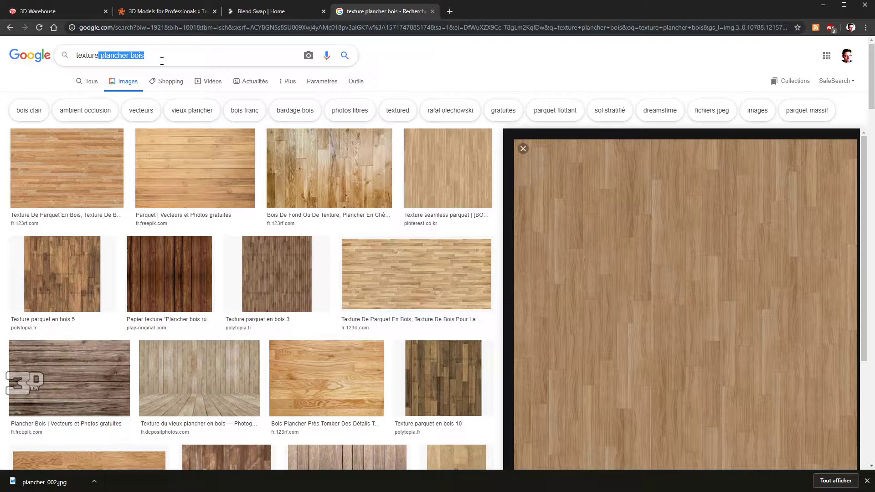
key(BackSpace)
text(mur)
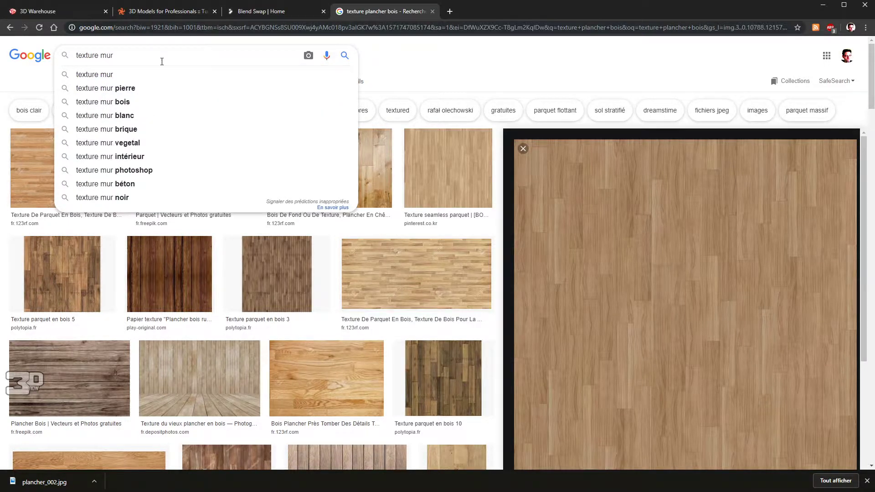
key(Return)
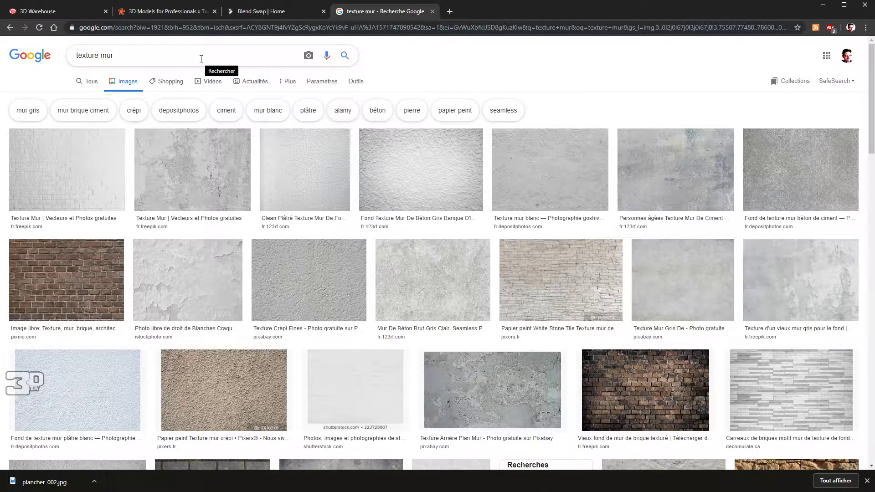
click(511, 113)
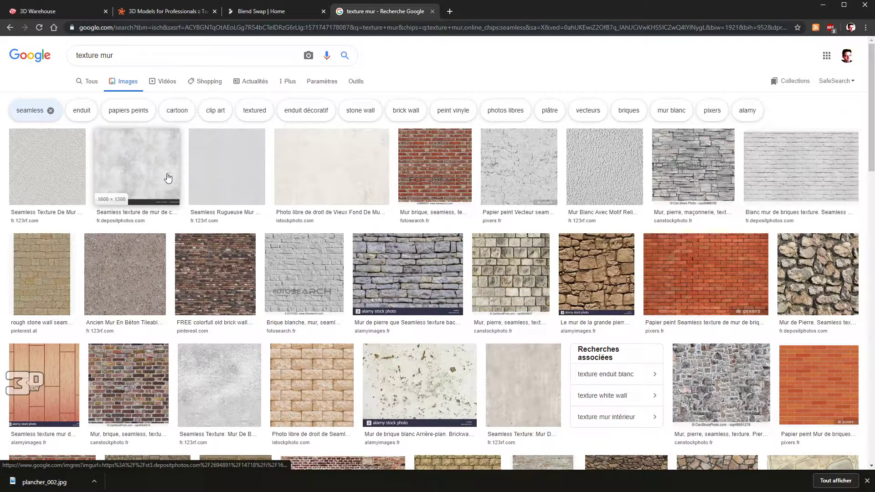
Open the second seamless cement wall result and follow its similar images to the 1024 × 1024 "Seamless texture béton" from fr.depositphotos.com
click(168, 177)
scroll(588, 185, down, 5)
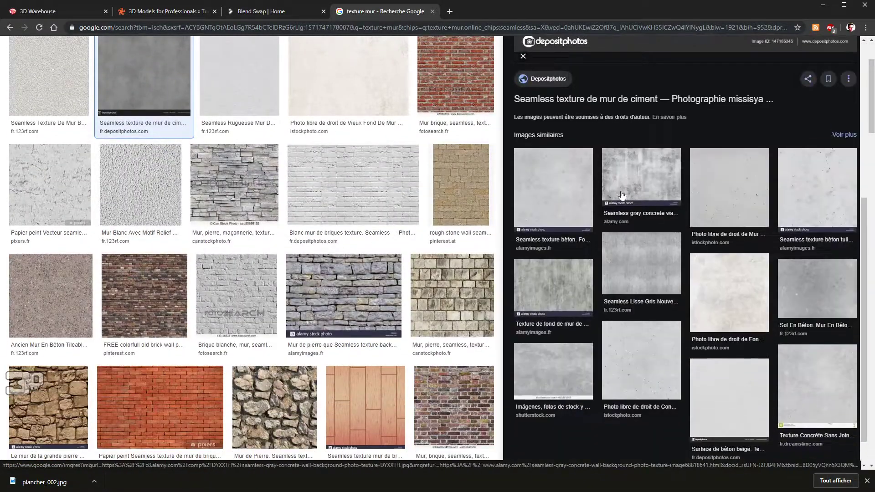
click(719, 191)
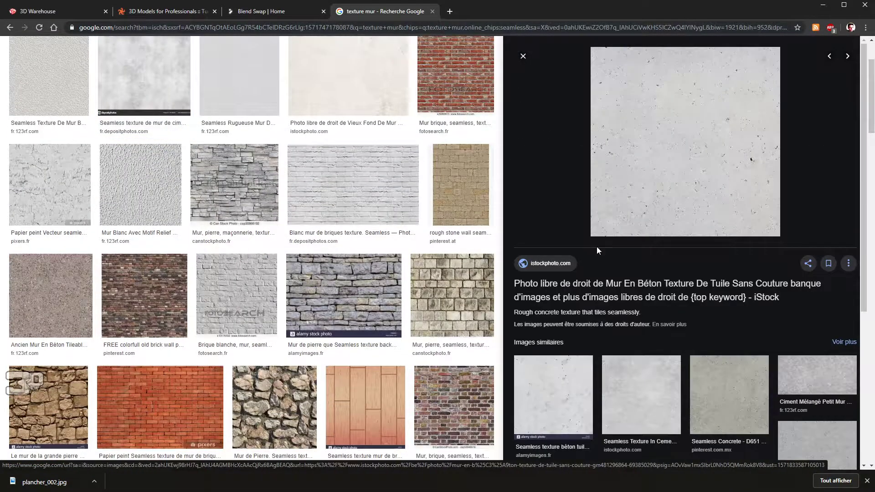
scroll(646, 209, down, 5)
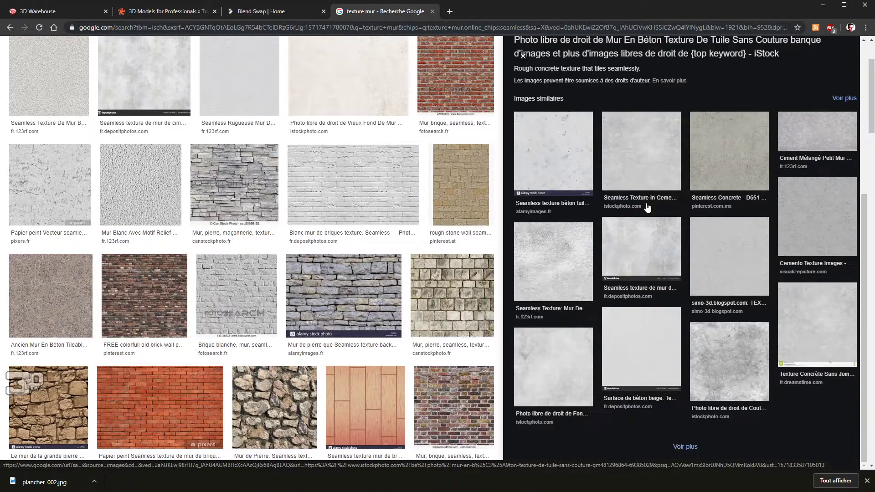
click(641, 256)
scroll(644, 256, down, 5)
scroll(579, 209, up, 5)
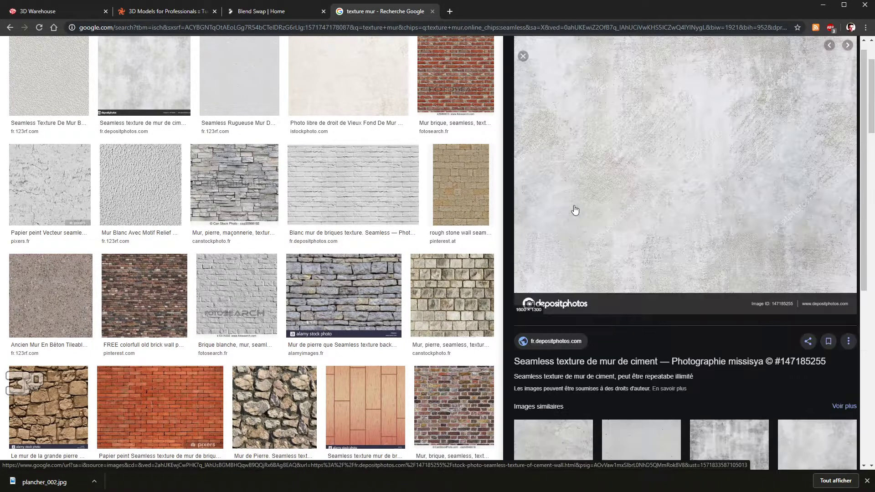
scroll(546, 284, down, 5)
click(549, 413)
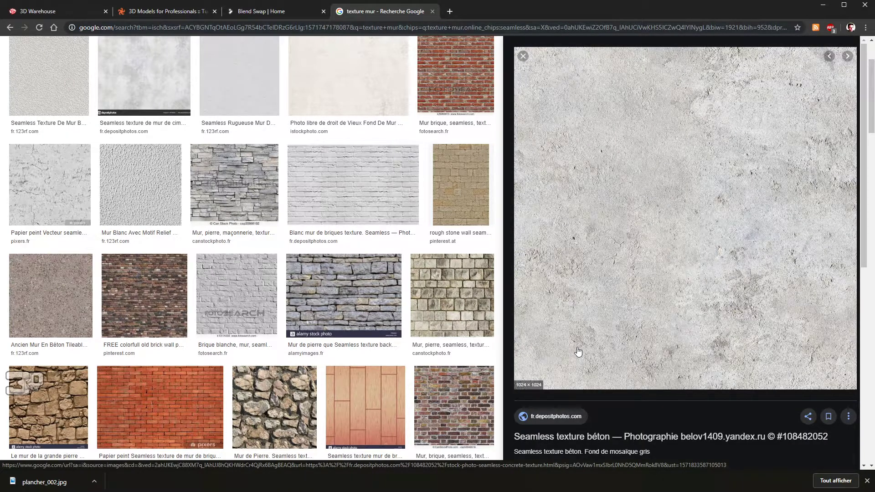
Save the concrete image in the maps folder as wall_02.jpg, reusing the existing wall_01.jpg name as the base
right_click(583, 185)
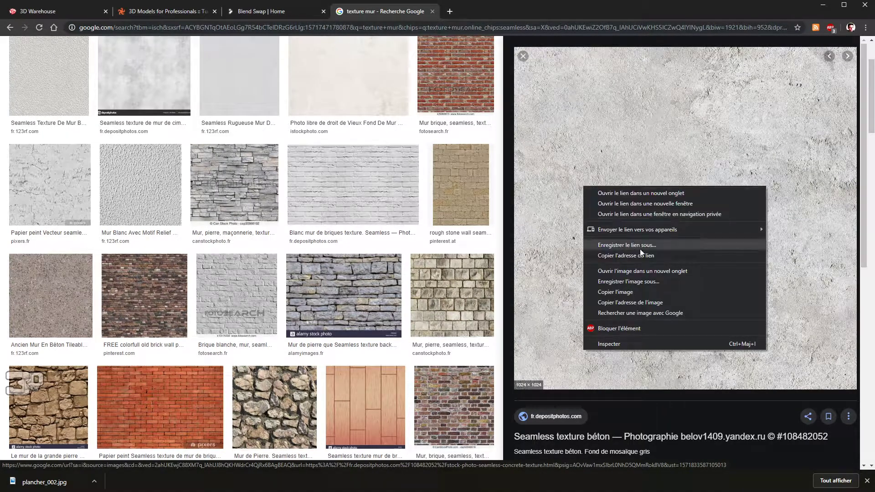
click(645, 283)
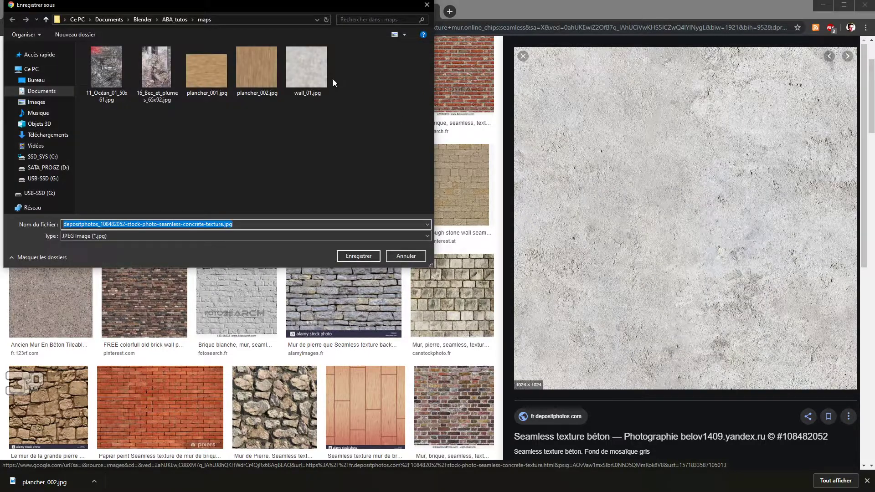
click(304, 76)
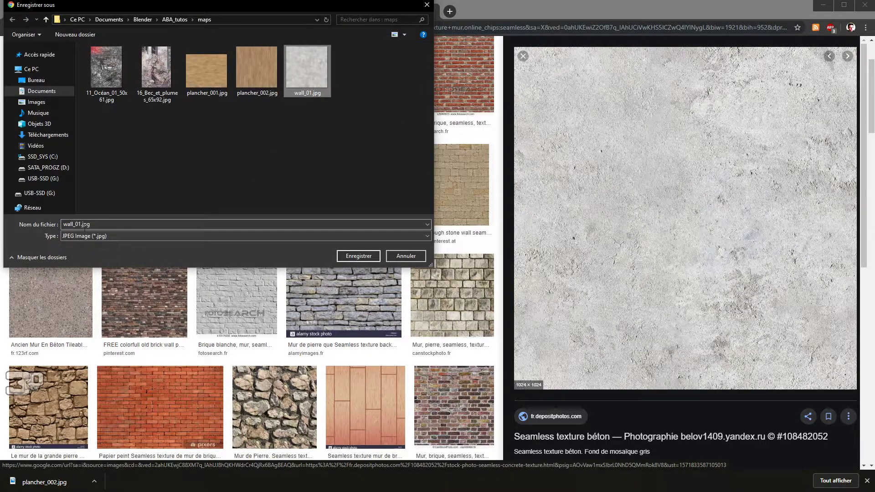
double_click(81, 224)
click(80, 224)
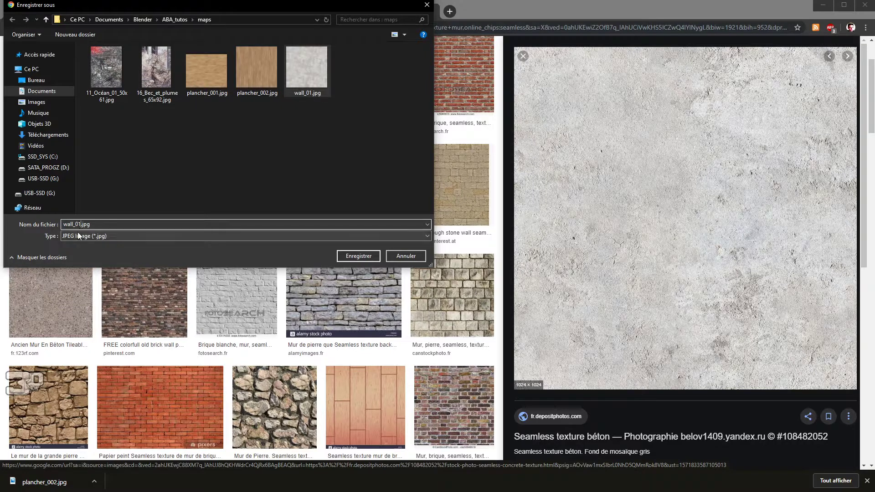
key(BackSpace)
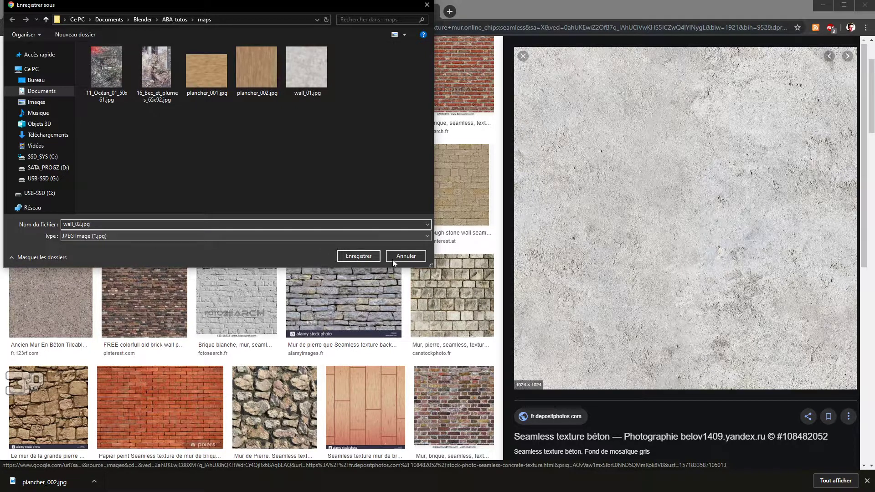
click(349, 257)
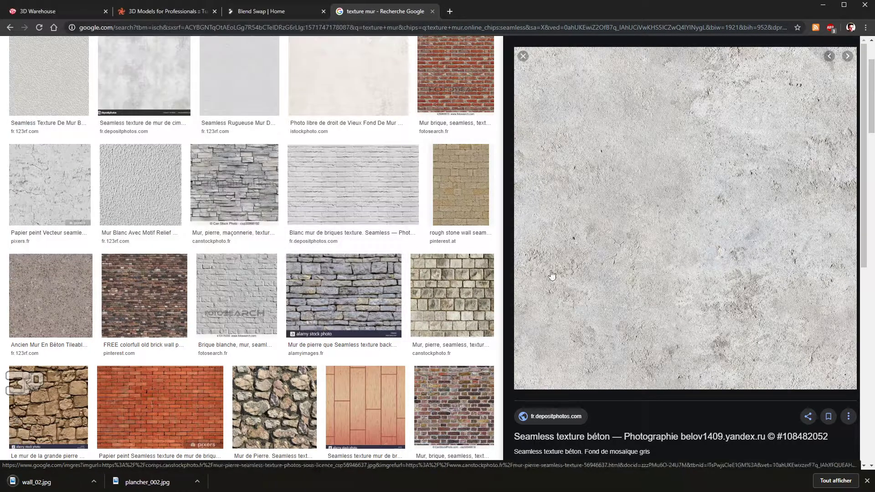
Minimize the browser to return to Blender, select the Galerie object and switch to the Shading workspace
click(823, 5)
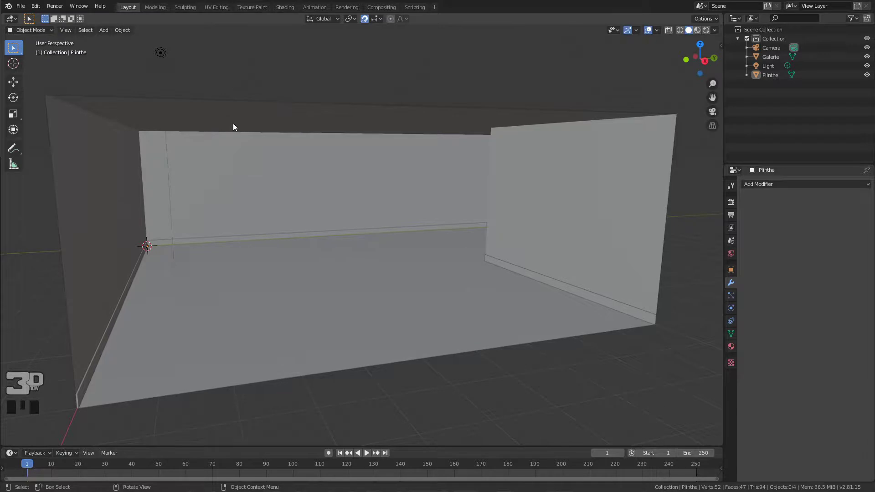
click(241, 162)
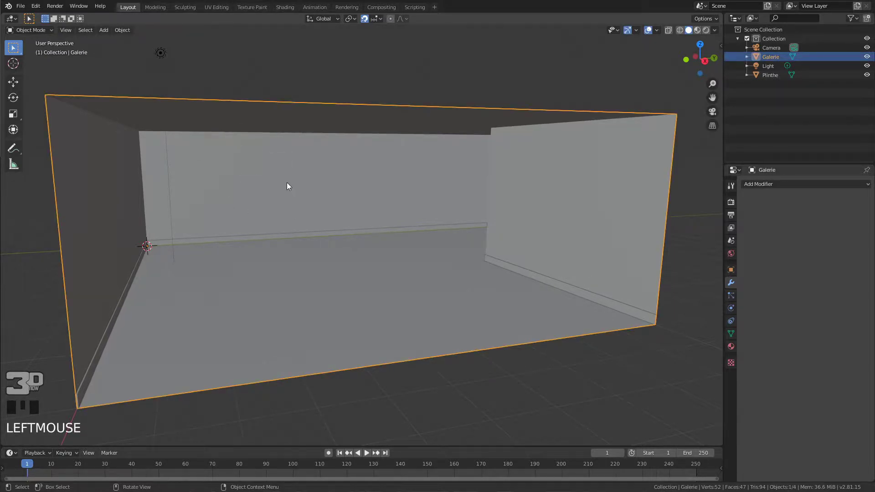
click(283, 7)
scroll(403, 140, down, 4)
mouse_move(404, 140)
middle_down()
mouse_move(423, 135)
mouse_move(413, 133)
middle_up()
scroll(434, 173, up, 2)
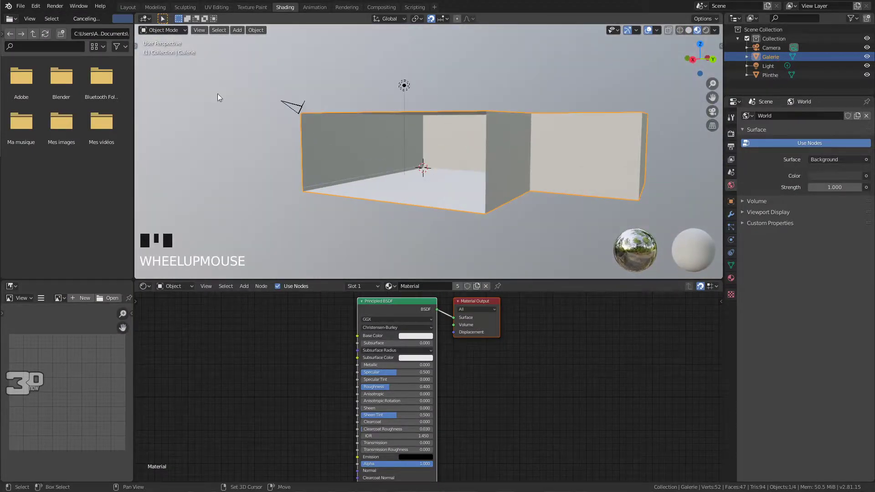
Browse to the Blender > ABA_tutos > maps folder in the file browser and refresh its contents
double_click(67, 86)
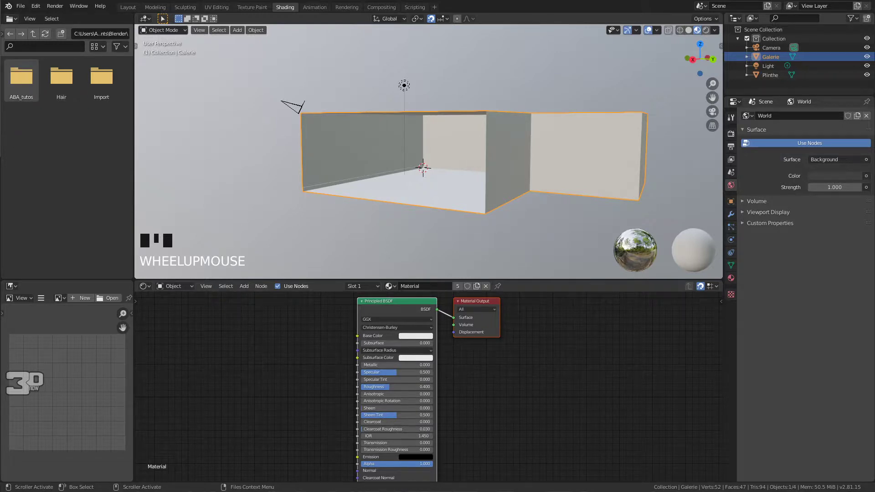
double_click(28, 80)
double_click(28, 78)
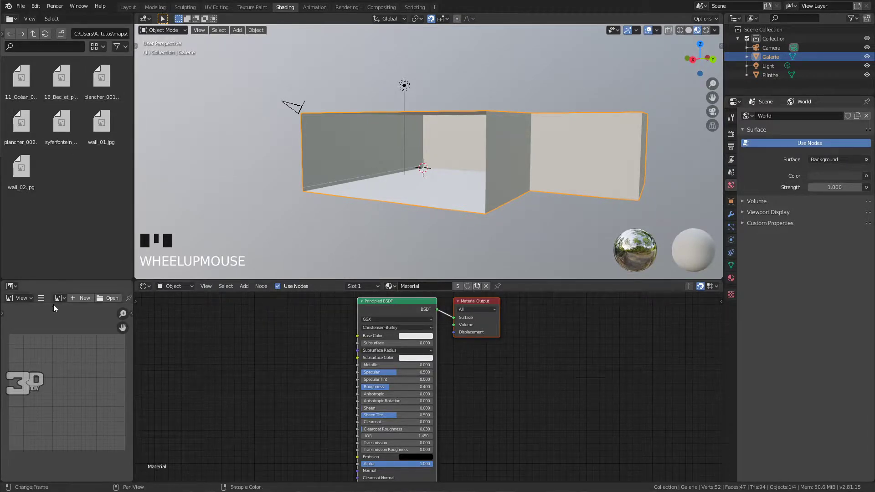
right_click(67, 215)
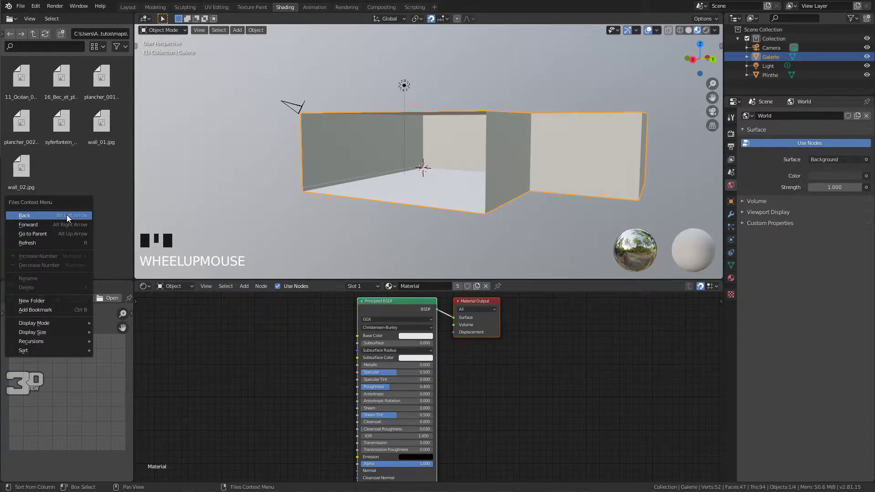
click(64, 242)
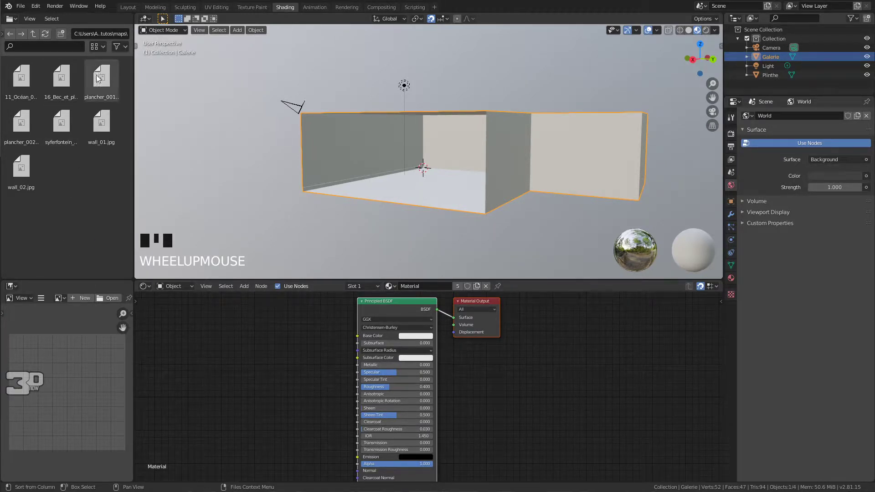
Try the vertical list display for the texture files, return to thumbnails and select the plancher_001 image
click(103, 45)
click(101, 77)
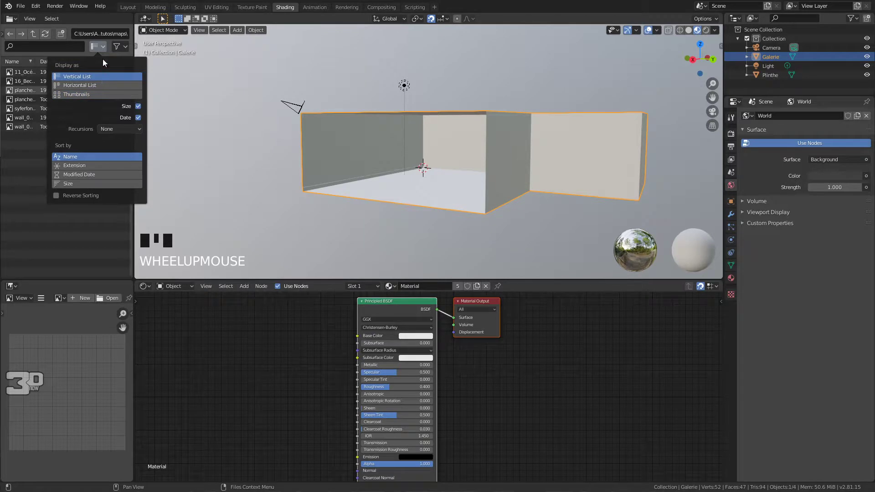
click(85, 93)
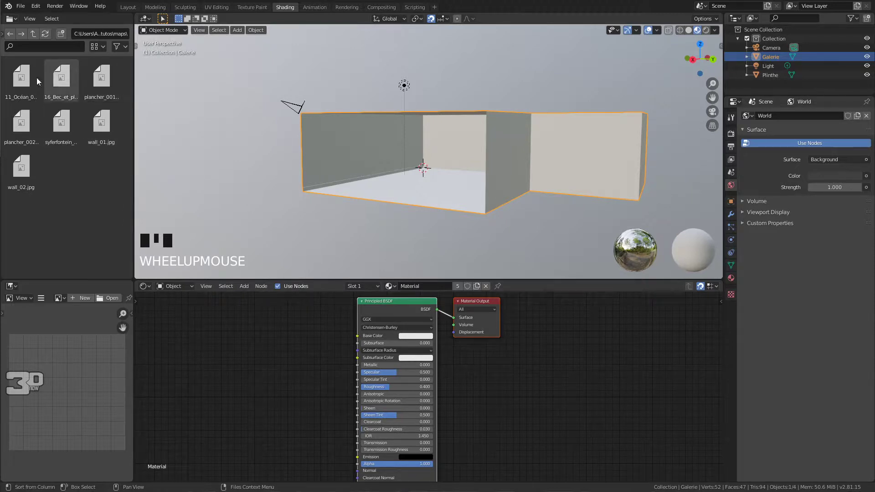
click(106, 72)
Compare several HDRI environments for the viewport shading inside the gallery and choose the blue-sky grass field one
click(437, 146)
middle_drag(437, 145, 411, 130)
middle_drag(368, 172, 609, 68)
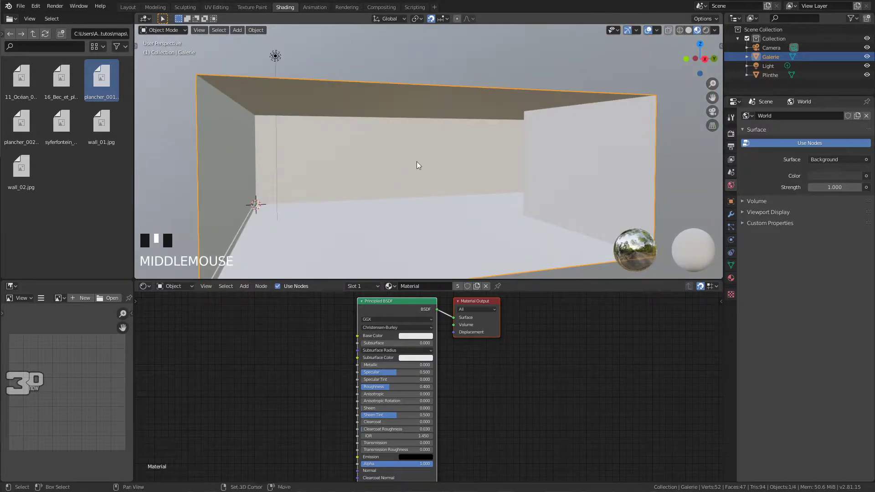
shift+middle_drag(416, 164, 414, 149)
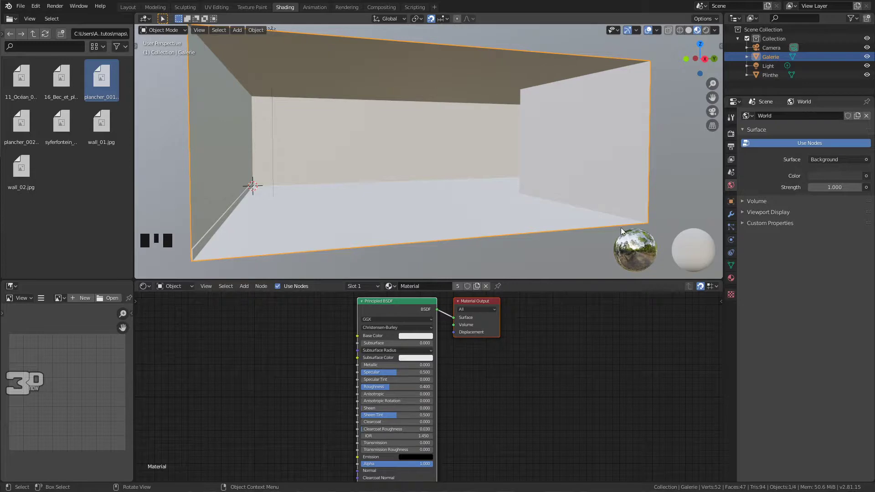
click(631, 255)
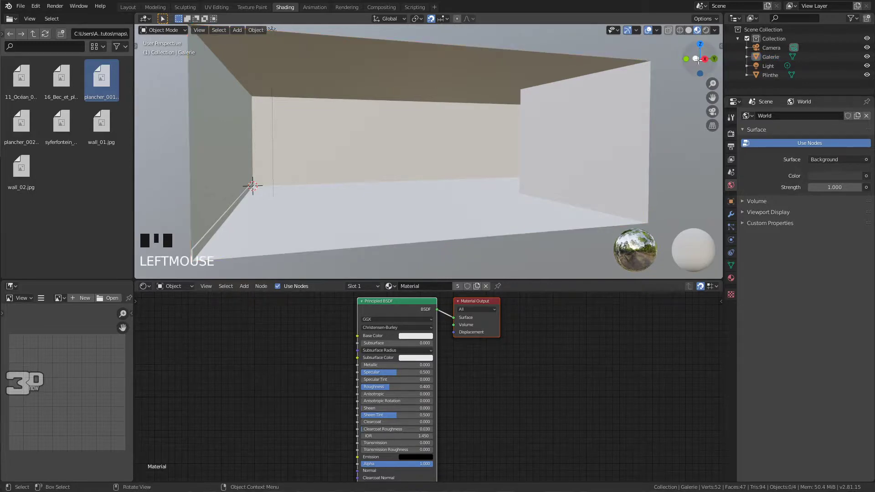
click(715, 31)
click(709, 107)
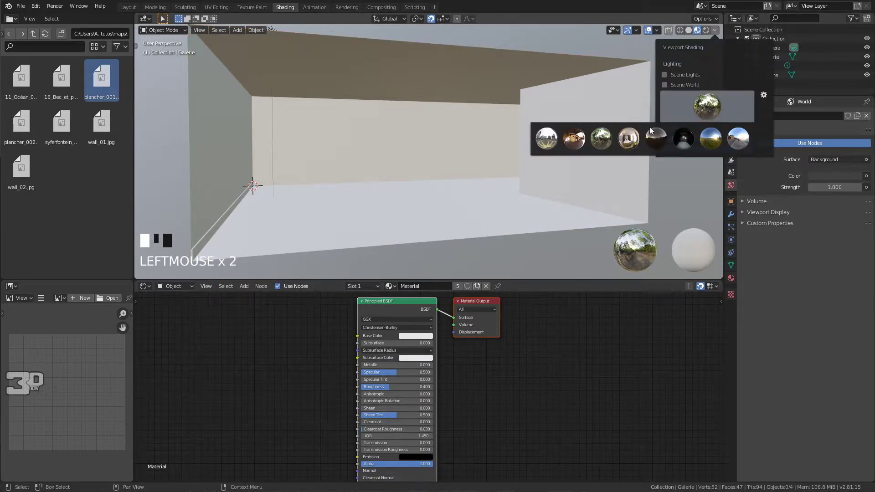
click(653, 145)
click(707, 106)
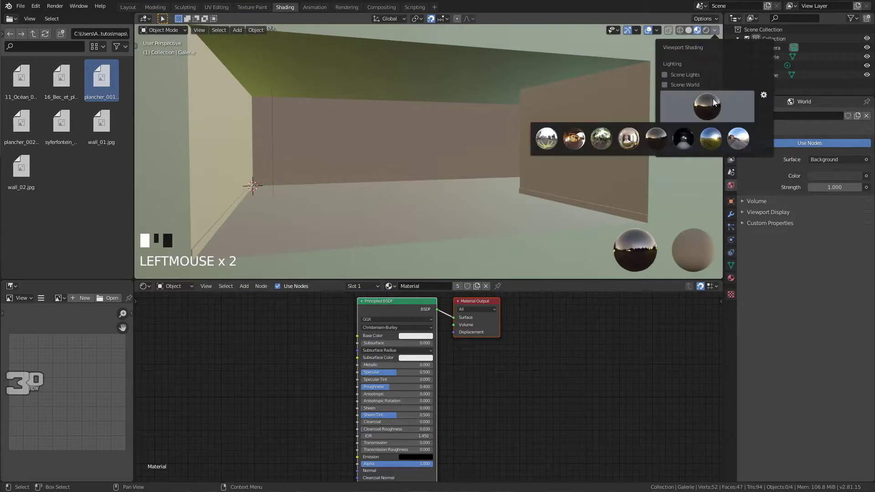
click(597, 138)
click(702, 109)
click(714, 145)
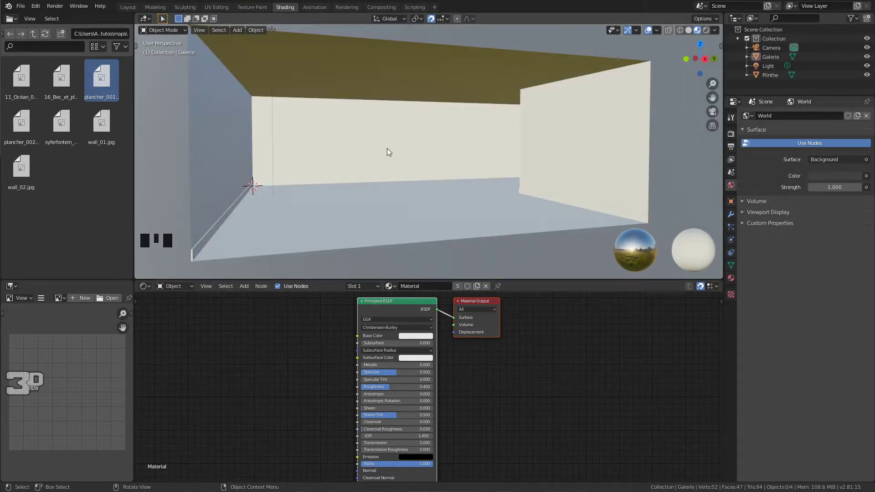
Select the Galerie object and remove its existing material slot named Material
click(476, 87)
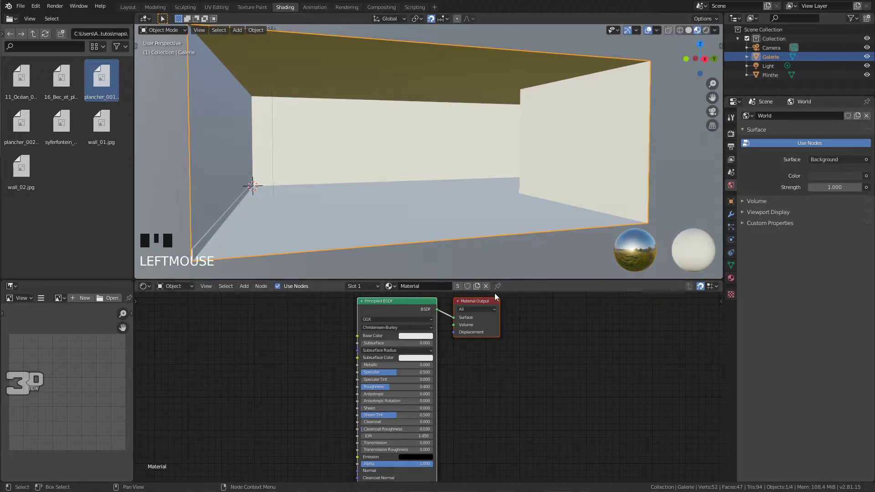
click(376, 287)
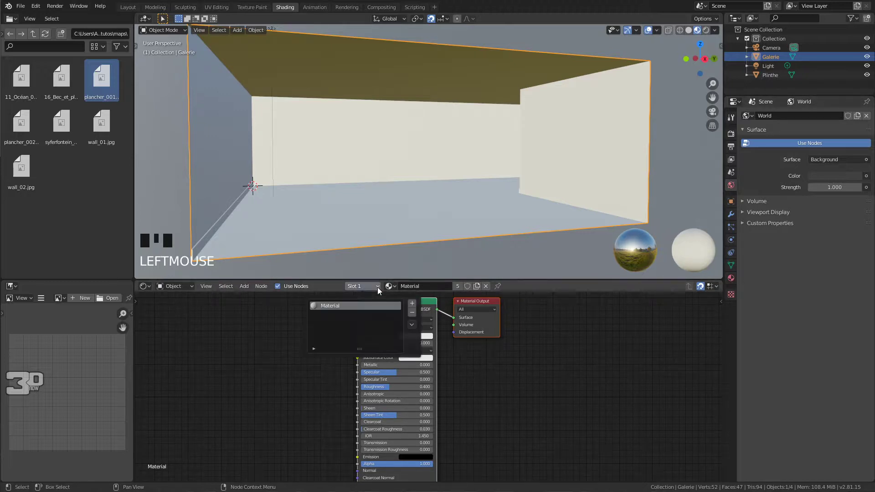
click(731, 278)
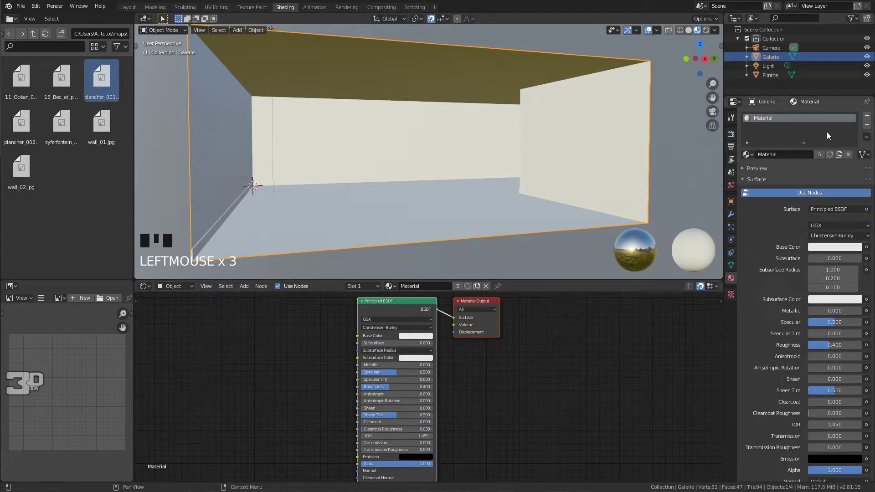
click(867, 125)
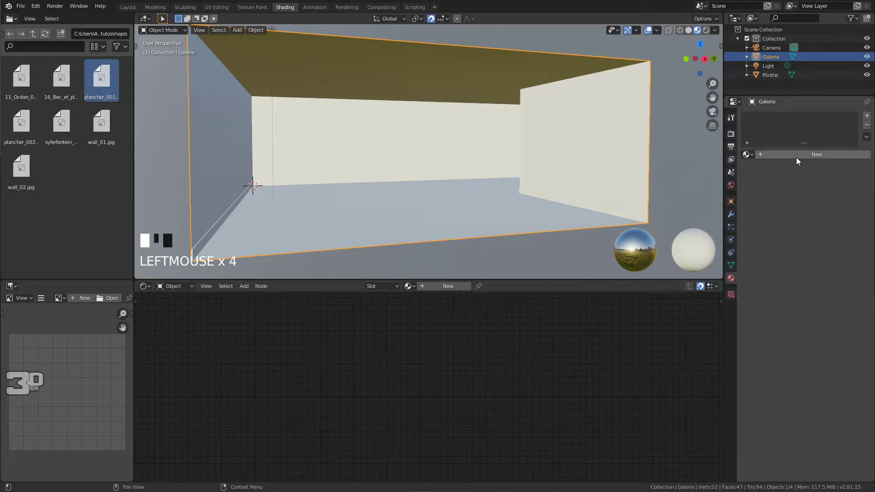
Create a new material on the Galerie object and name it Plancher
click(795, 156)
click(793, 154)
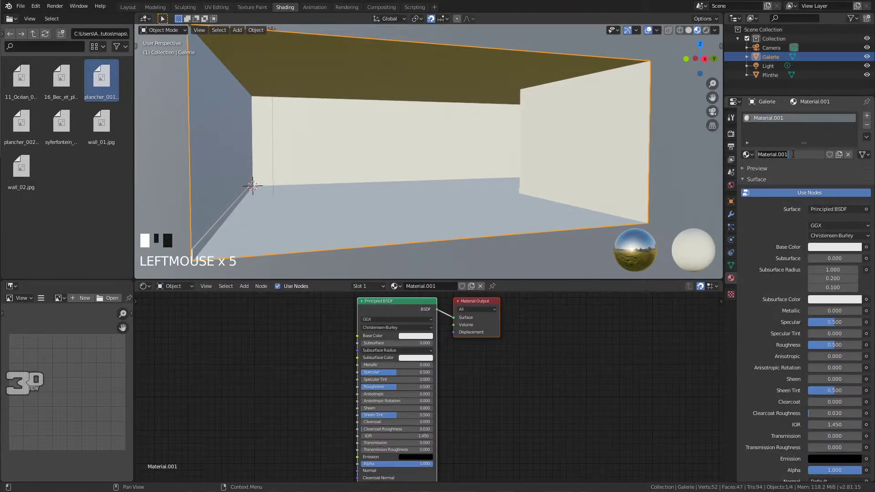
text(Plancher)
key(Return)
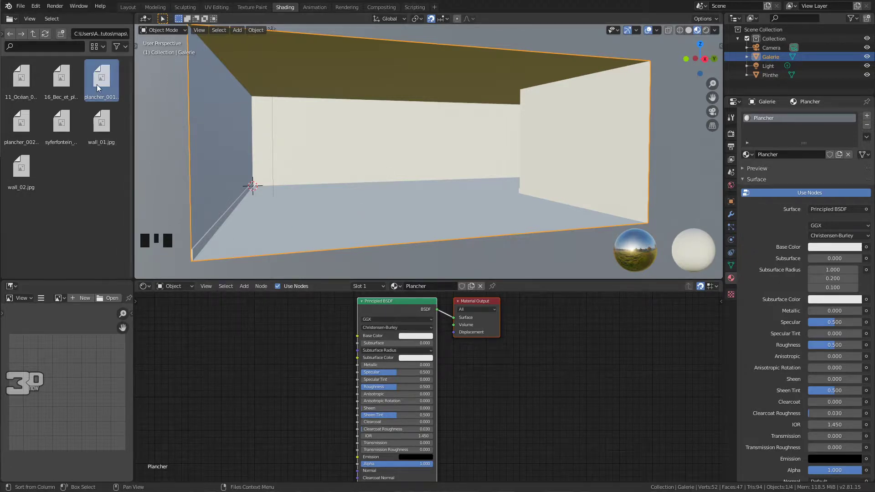
Add plancher_001.jpg as an image texture node and connect its Color output to the Principled BSDF's Base Color
drag(97, 88, 260, 314)
drag(314, 322, 358, 336)
middle_drag(351, 221, 388, 182)
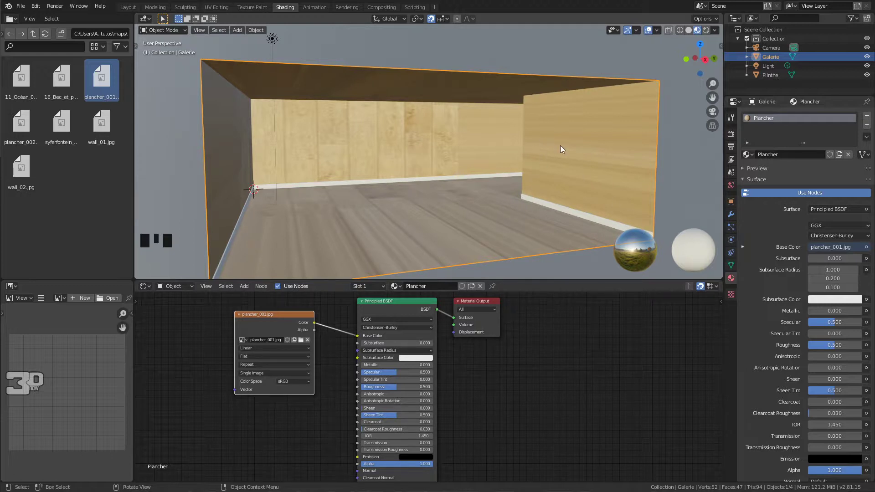
middle_drag(641, 99, 524, 138)
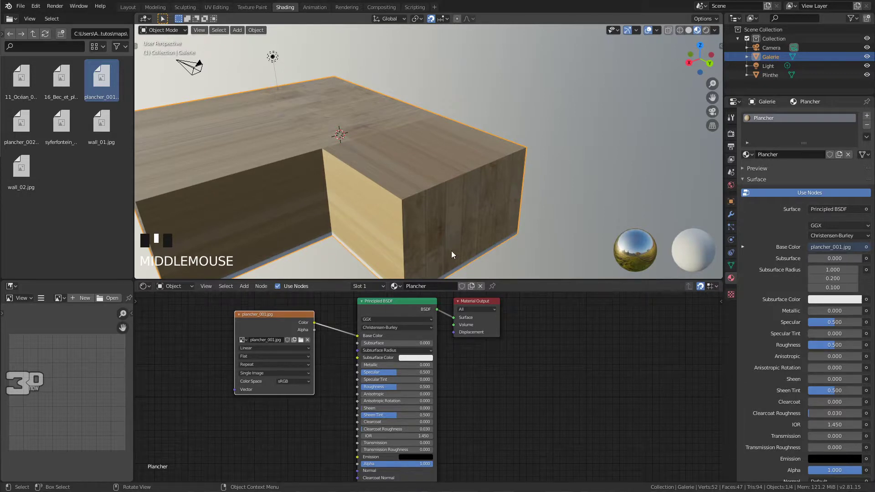
middle_drag(462, 239, 540, 216)
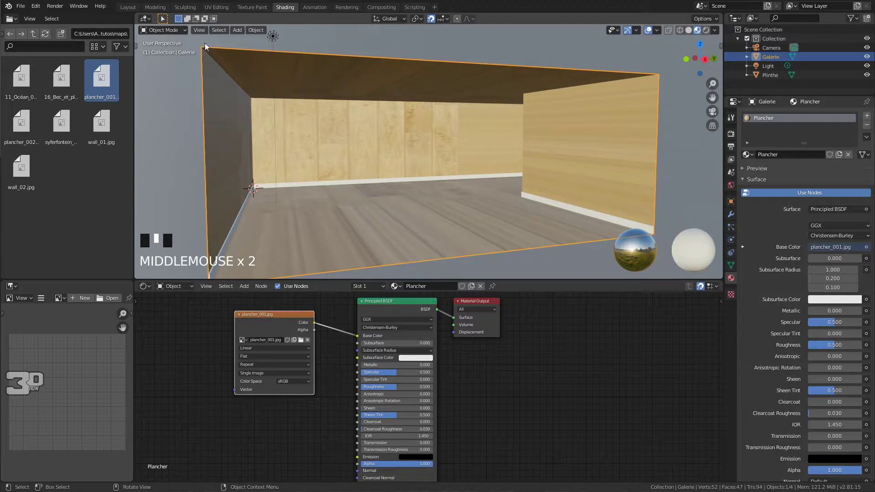
Enter Edit Mode on Galerie, display plancher_001.jpg in the image editor and switch that area to the UV Editor
click(176, 30)
click(167, 51)
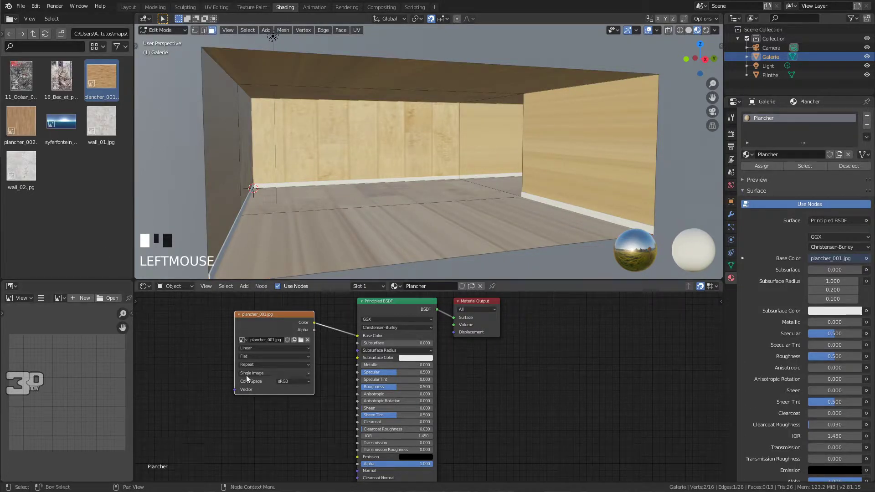
click(64, 298)
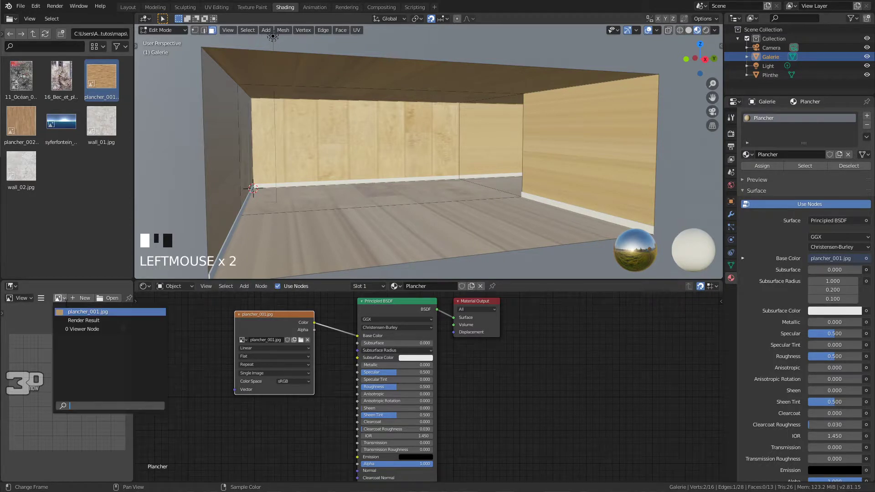
click(84, 312)
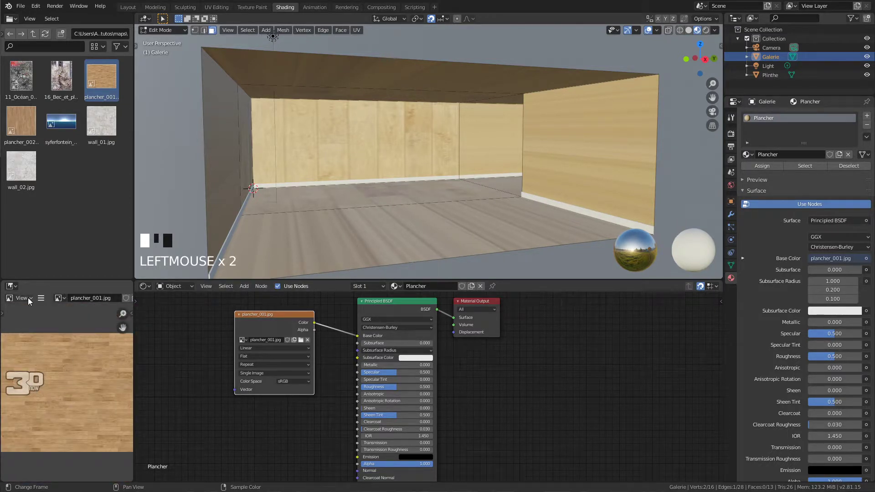
click(11, 286)
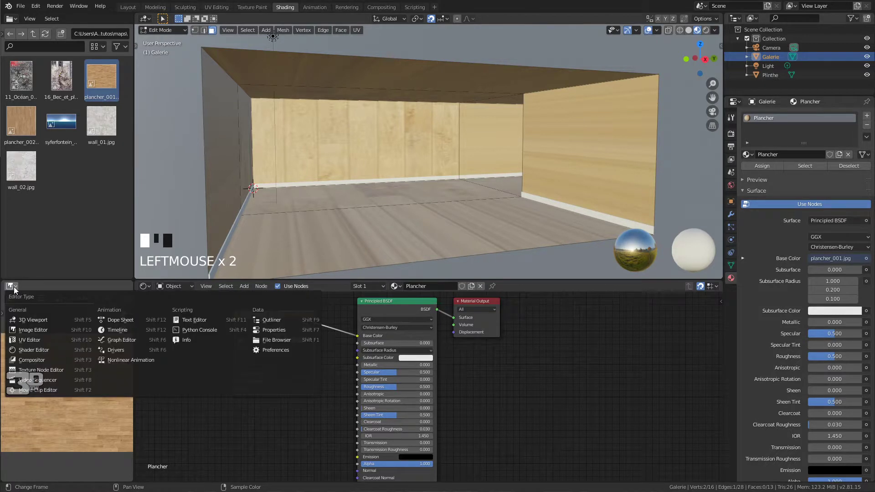
click(30, 339)
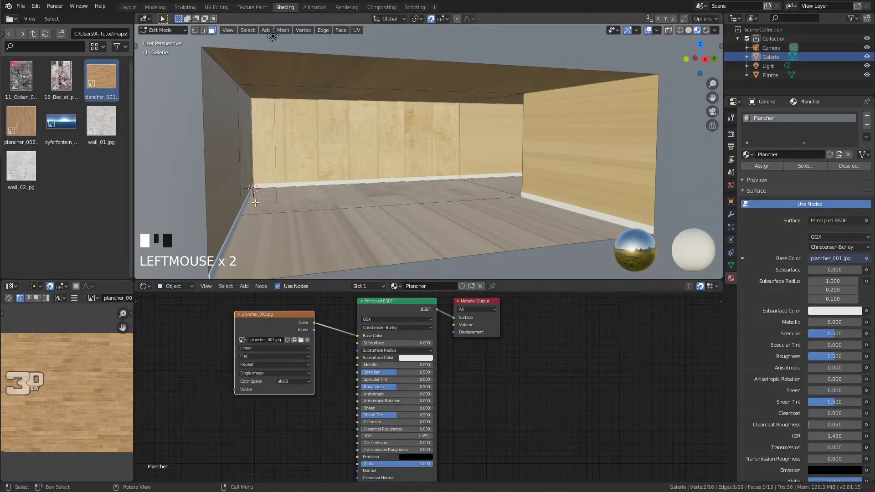
Select all faces of the gallery and unwrap them with Cube Projection
click(309, 136)
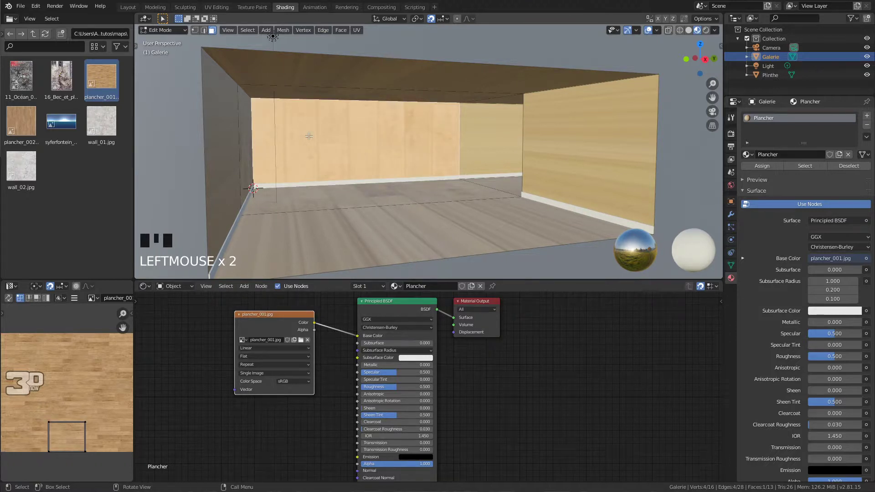
key(a)
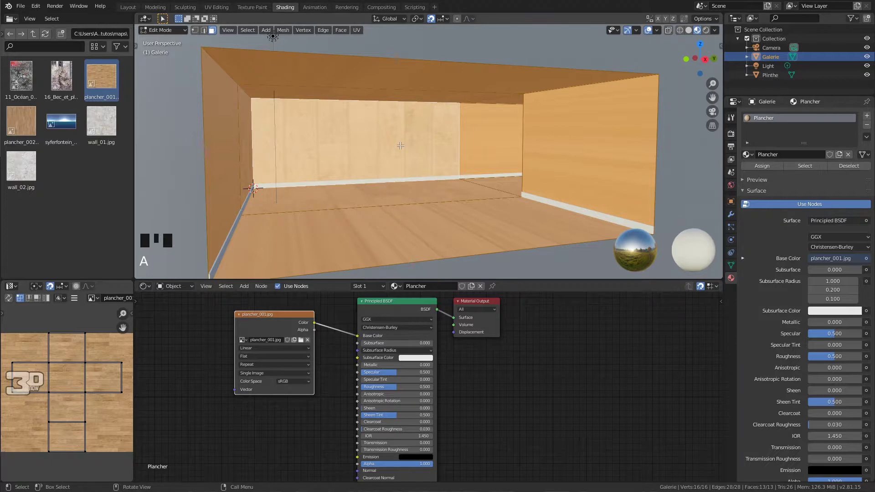
click(360, 31)
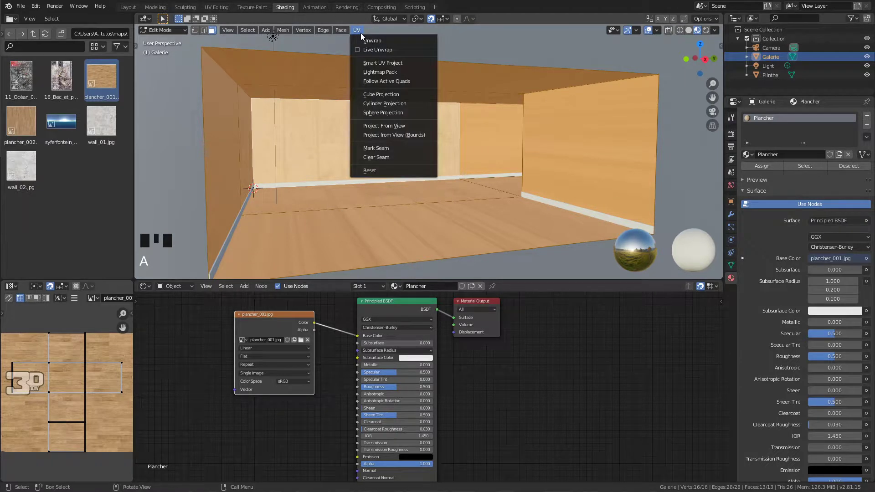
click(402, 94)
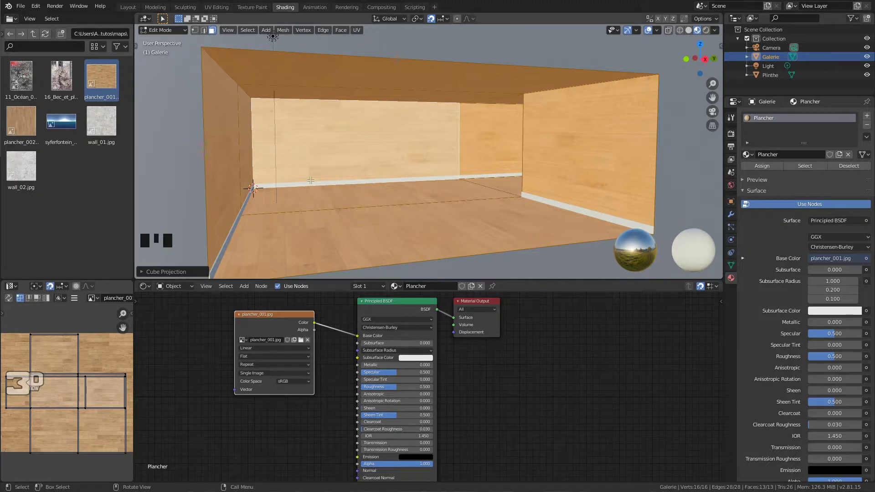
Unwrap all gallery faces with Smart UV Project at the default settings and examine the spacing of the UV islands
click(359, 31)
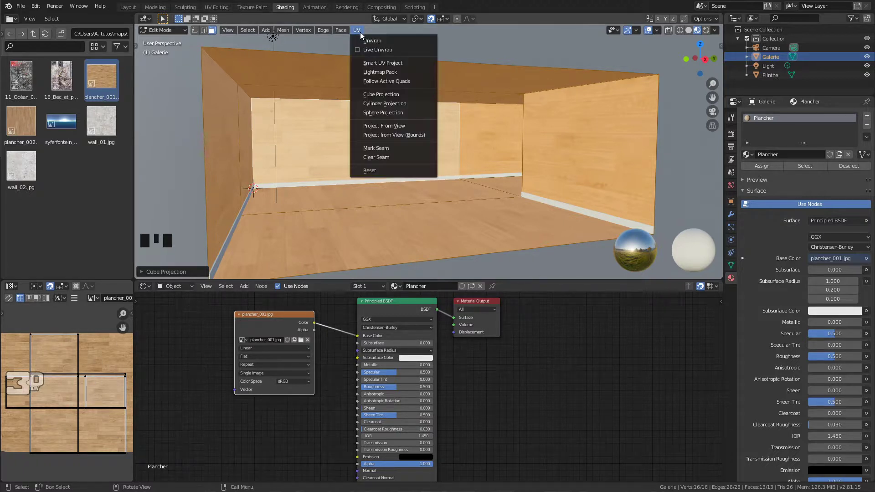
click(400, 65)
click(411, 134)
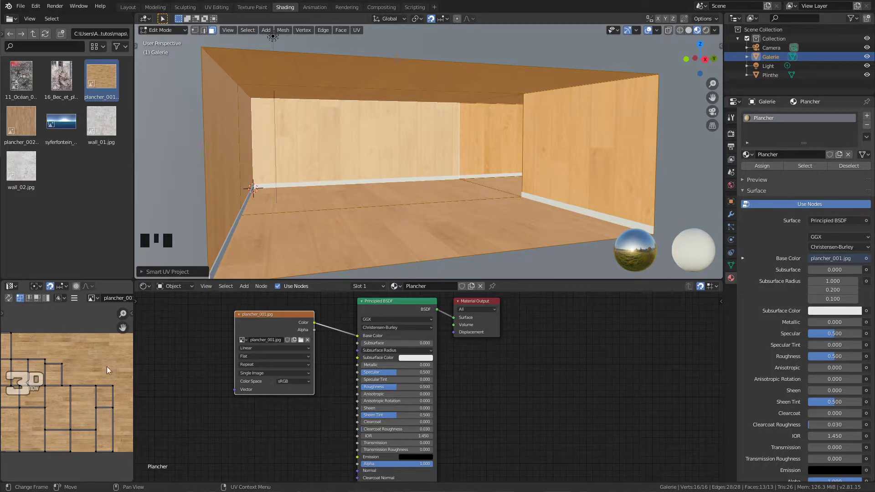
scroll(108, 350, up, 4)
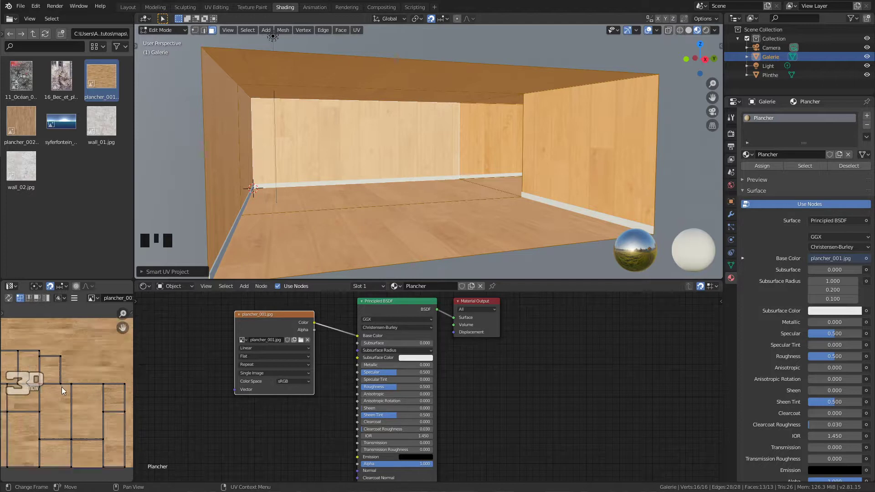
scroll(50, 387, down, 4)
scroll(56, 379, up, 5)
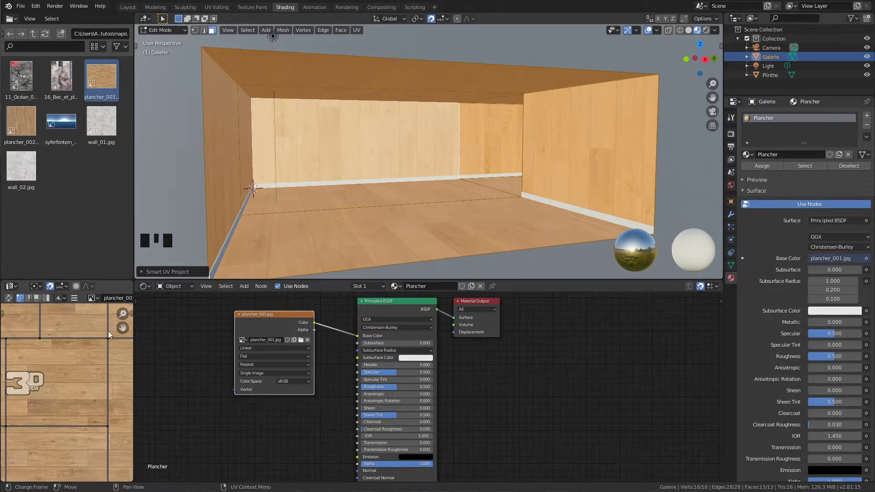
scroll(66, 362, down, 4)
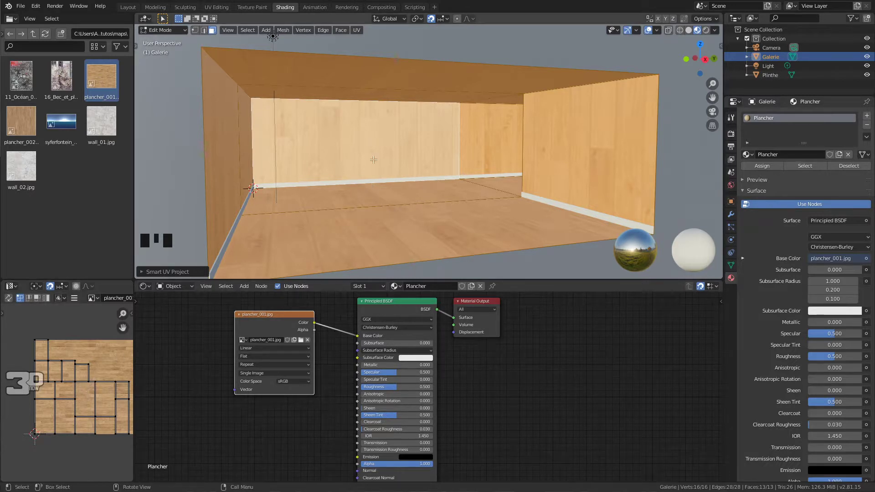
Reapply Smart UV Project to all gallery faces with an island margin of 0.02
click(357, 30)
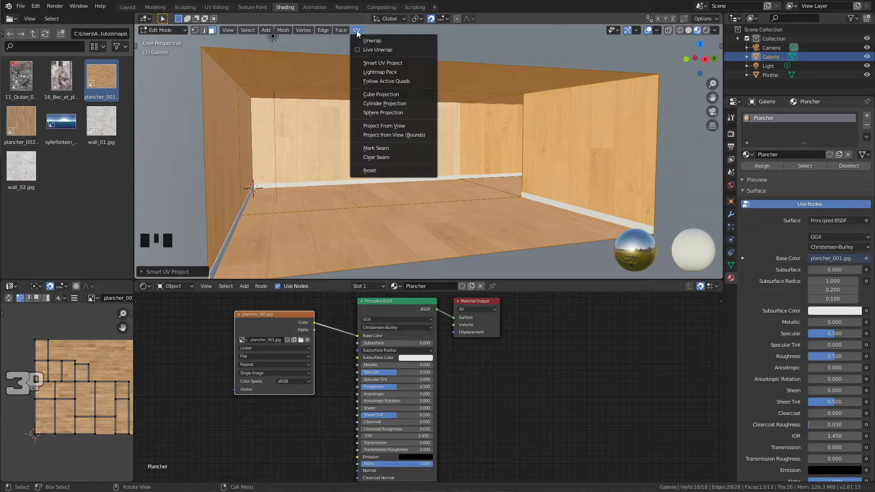
click(404, 63)
click(441, 86)
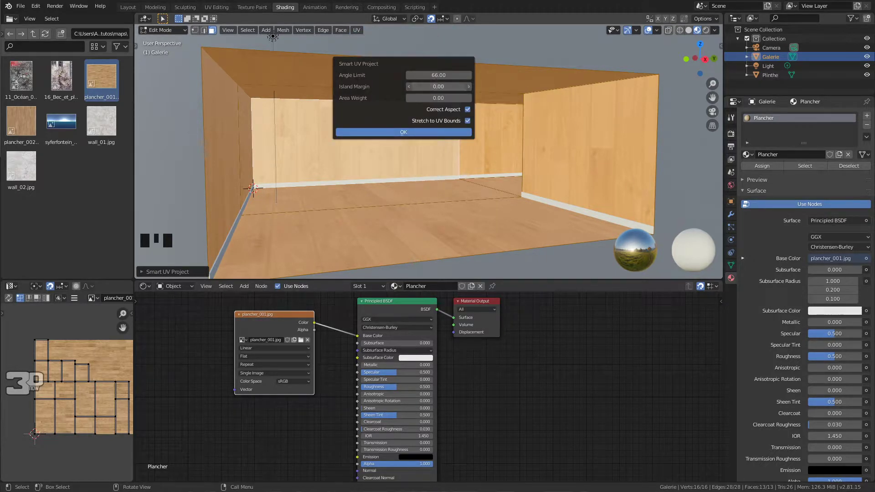
text(.02)
click(414, 132)
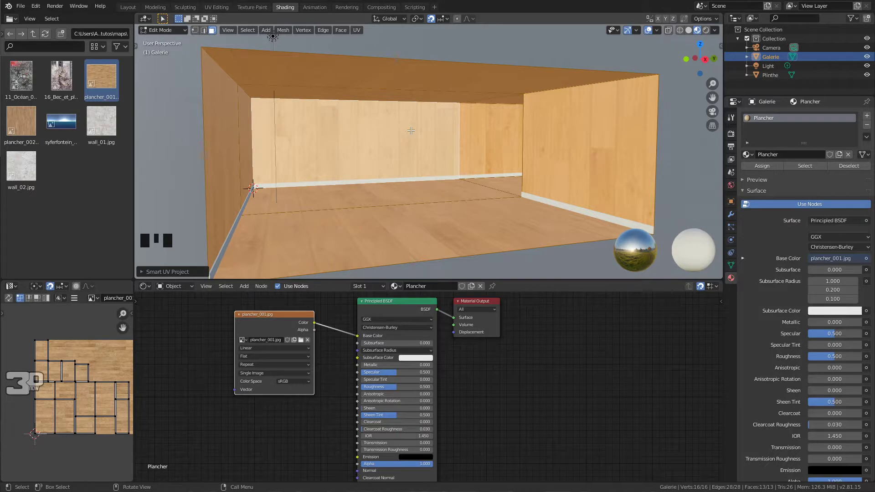
Inspect the unwrapped wood texture inside the gallery, then turn on UV Sync Selection in the UV Editor
middle_drag(452, 140, 508, 184)
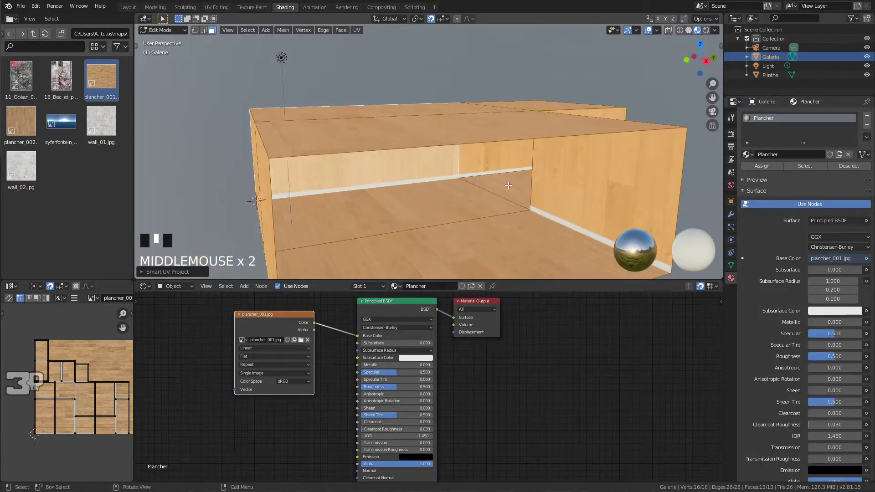
scroll(509, 185, up, 5)
middle_drag(496, 180, 523, 188)
scroll(494, 183, down, 2)
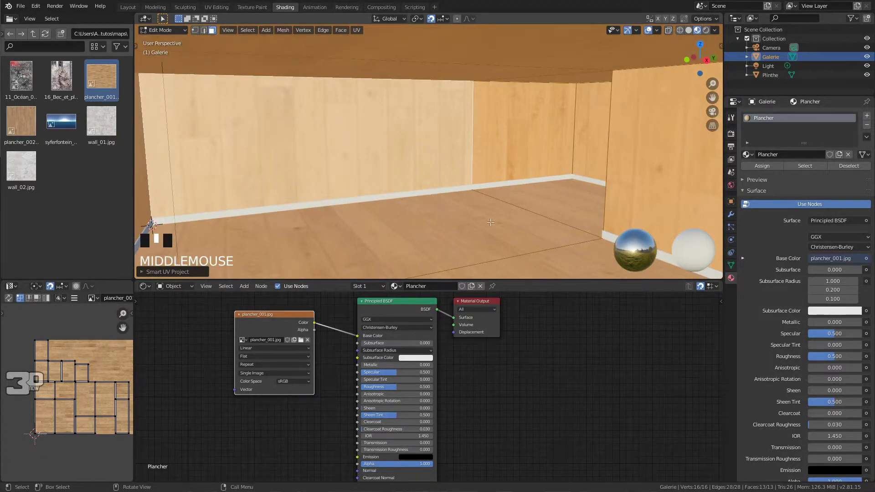
scroll(501, 210, up, 3)
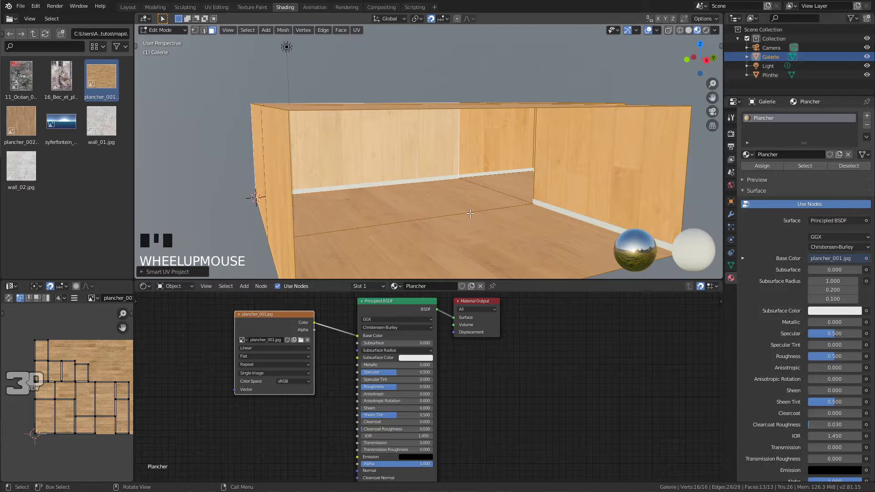
shift+middle_drag(459, 215, 356, 197)
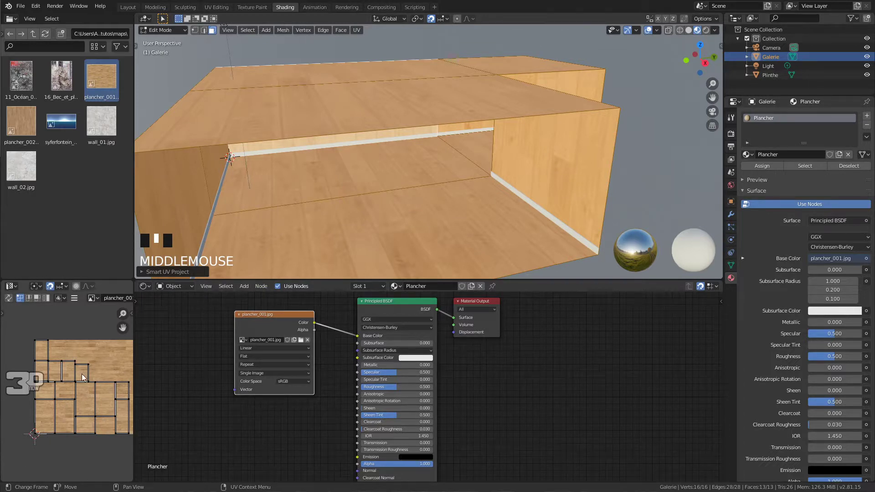
double_click(90, 352)
key(Tab)
key(Tab)
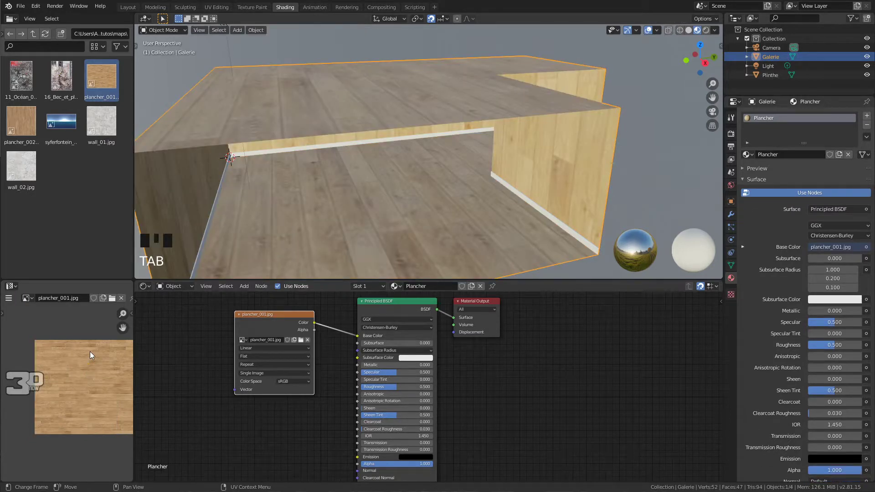
click(8, 298)
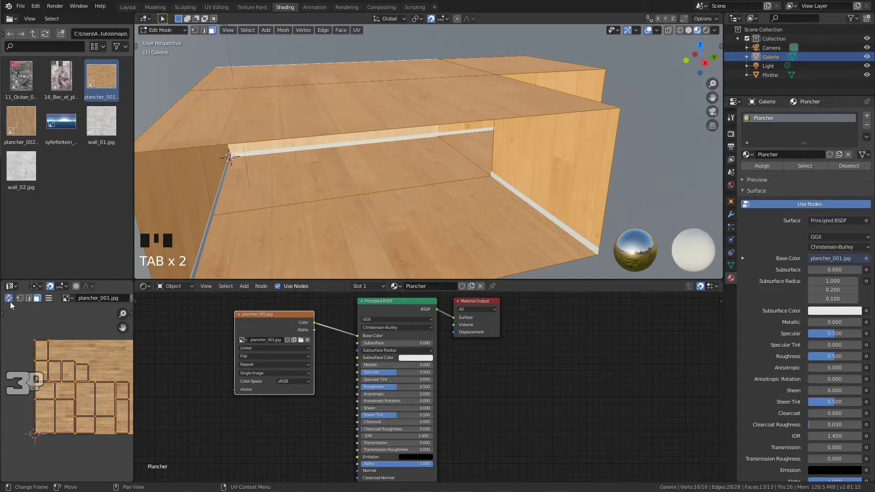
Clear the selection and pick the front floor face to check the synced selection between the 3D view and UV Editor
double_click(69, 374)
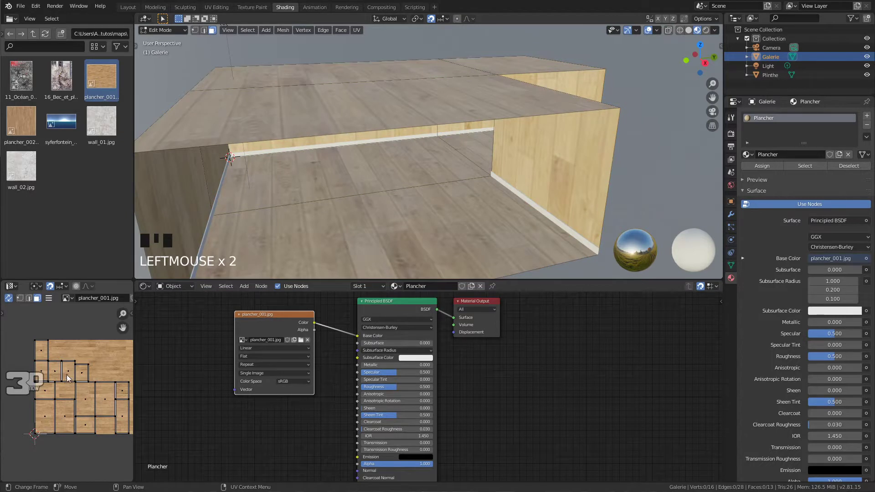
click(68, 373)
click(348, 222)
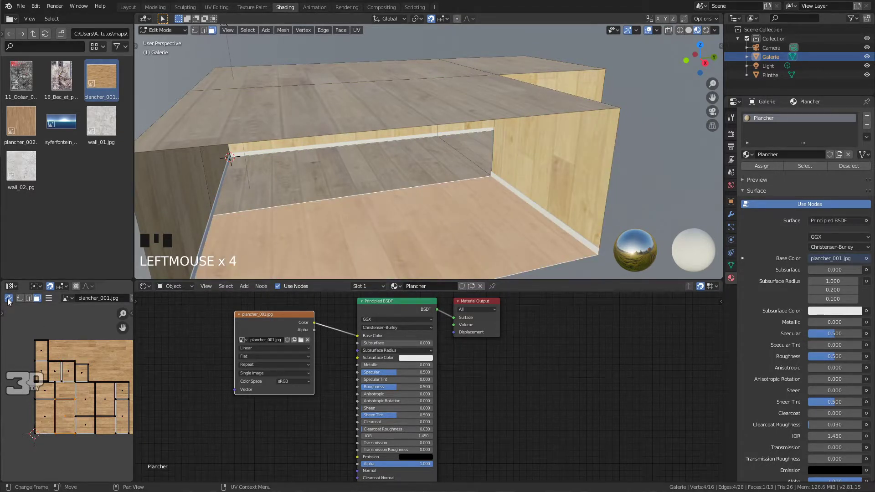
key(Tab)
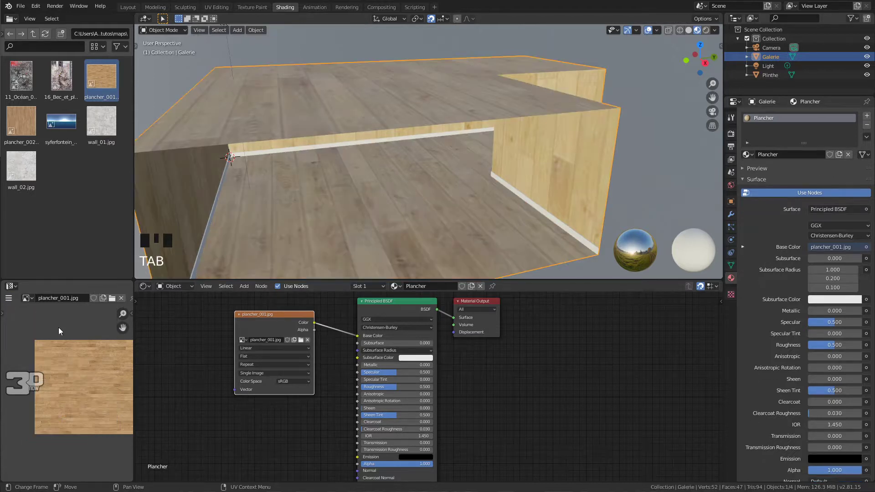
key(Tab)
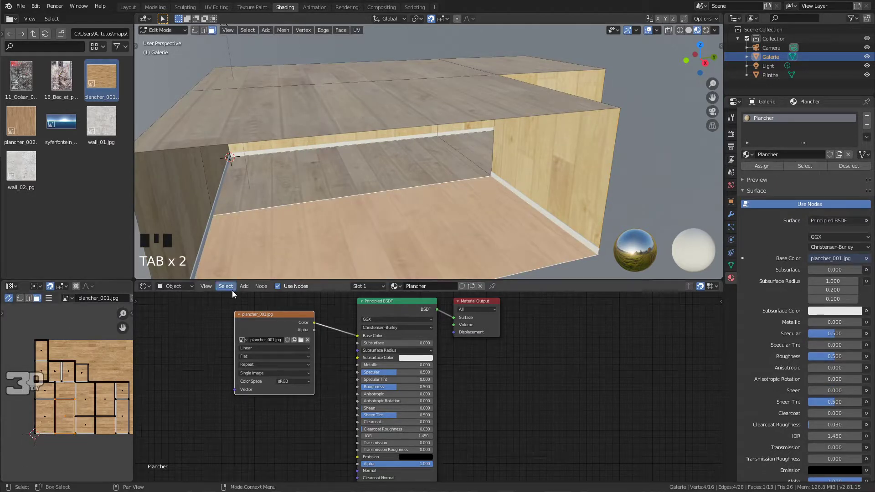
Try to enlarge all the gallery's UV islands together in the UV Editor
key(a)
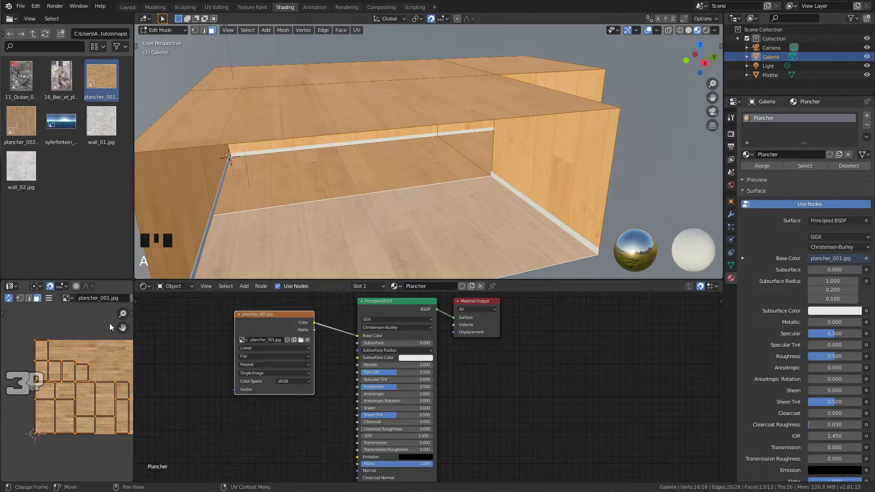
key(s)
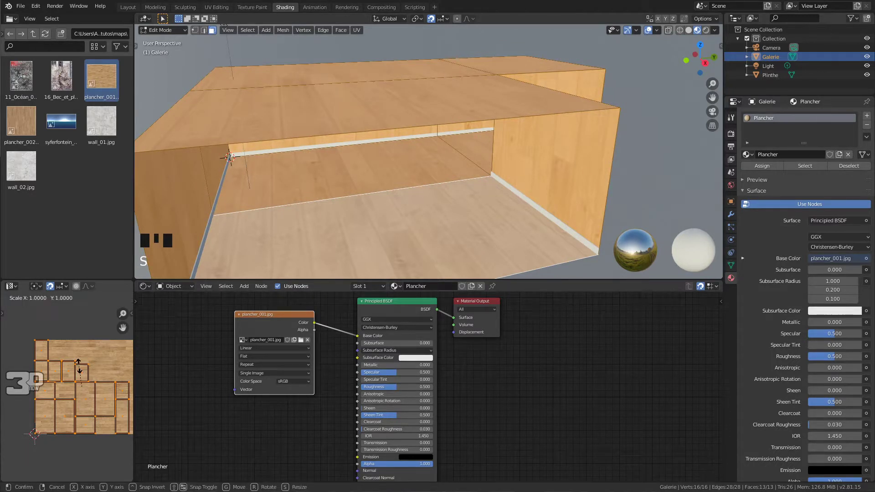
mouse_move(69, 310)
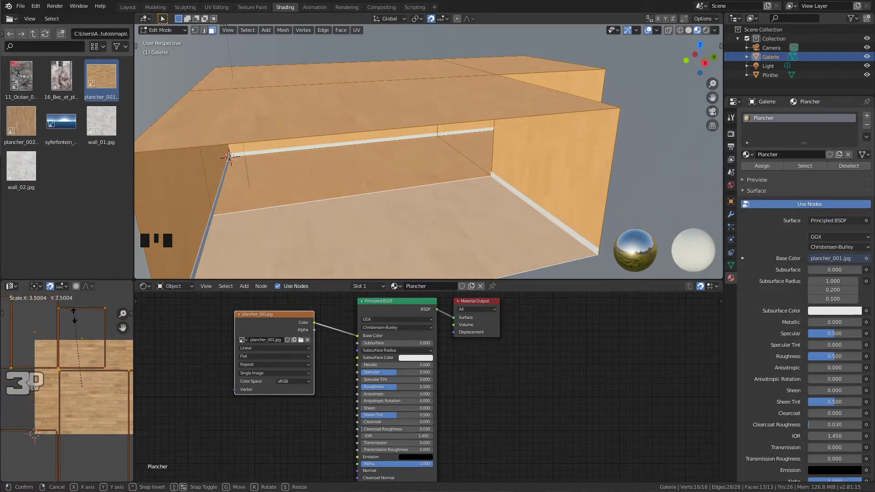
click(81, 345)
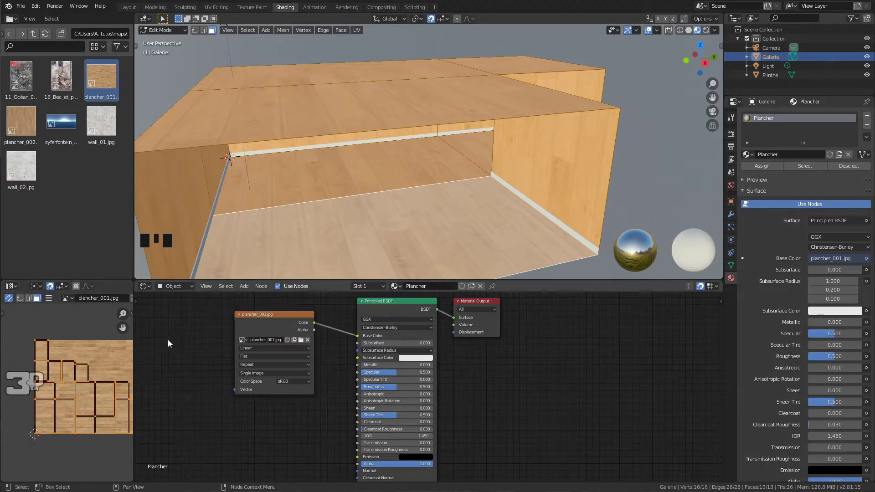
Search all add-ons in the preferences for "wra" and examine the Node Wrangler add-on's details
double_click(252, 316)
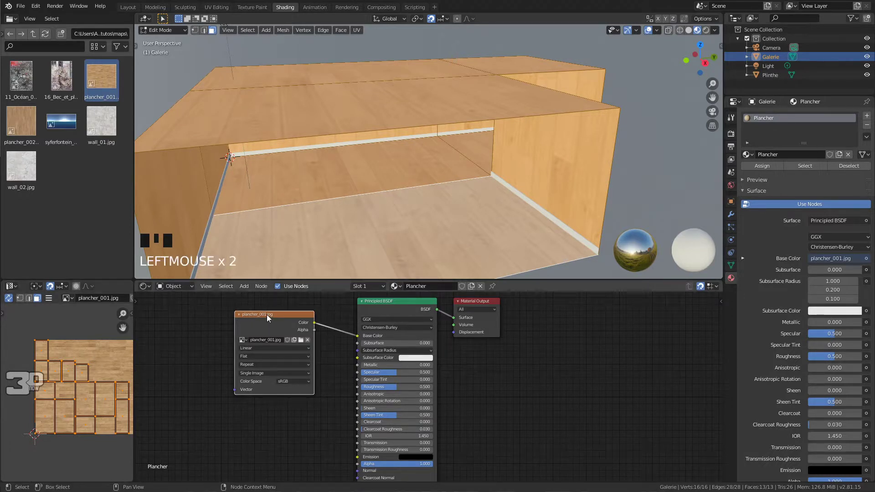
click(36, 7)
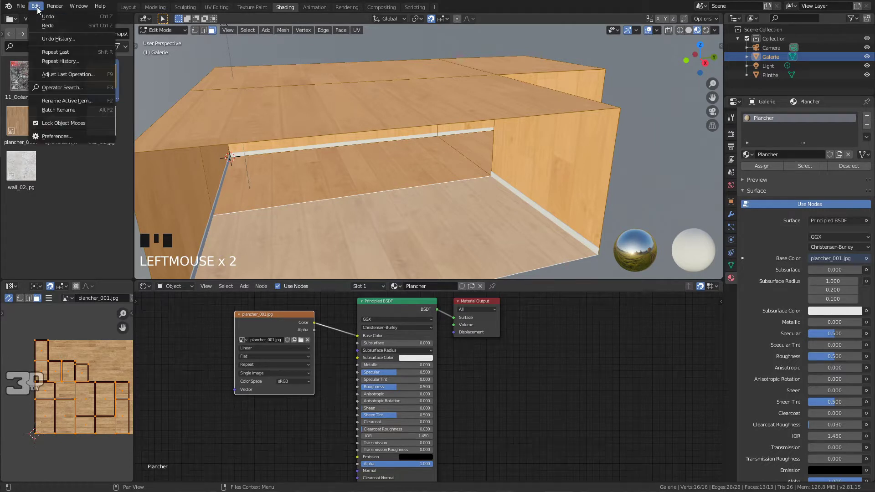
click(71, 136)
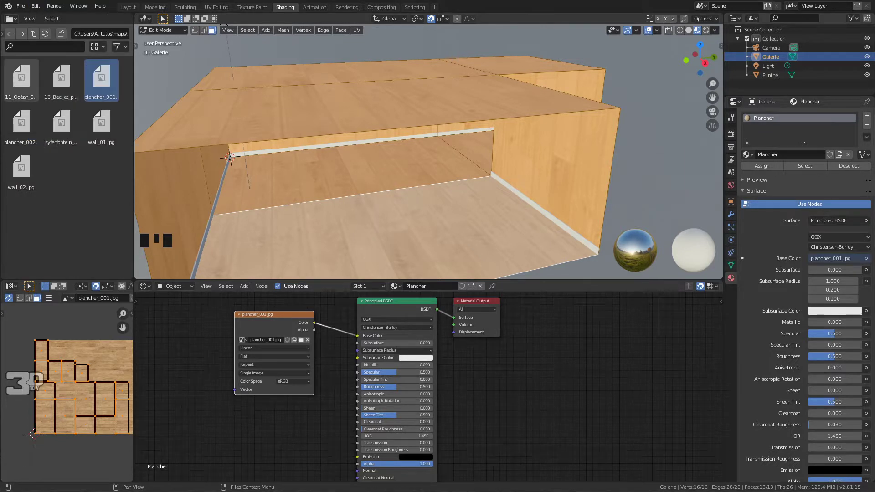
drag(341, 126, 340, 126)
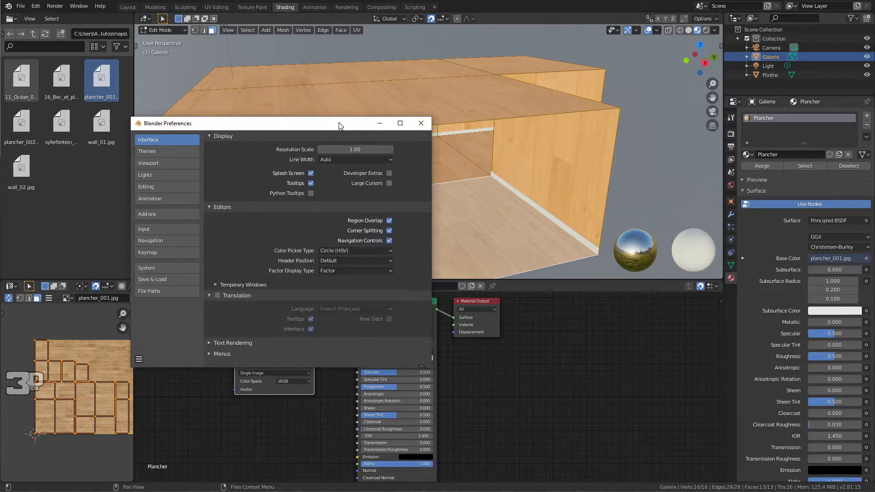
click(157, 212)
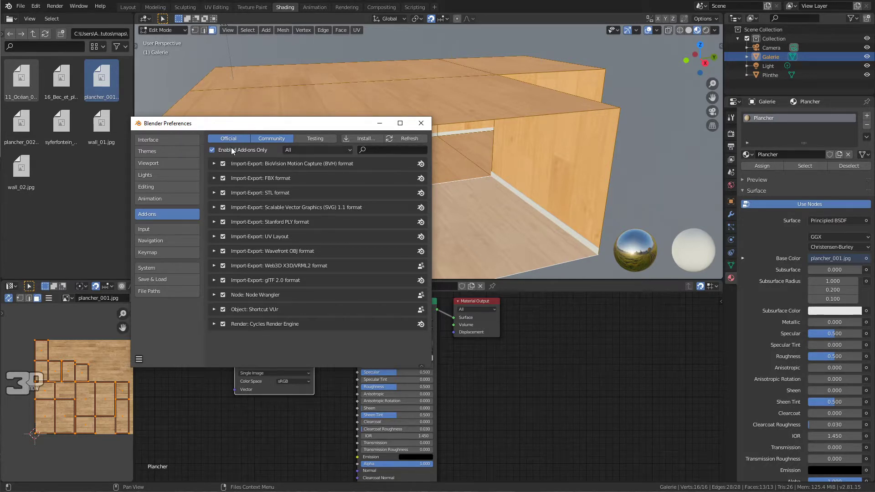
click(212, 150)
click(385, 151)
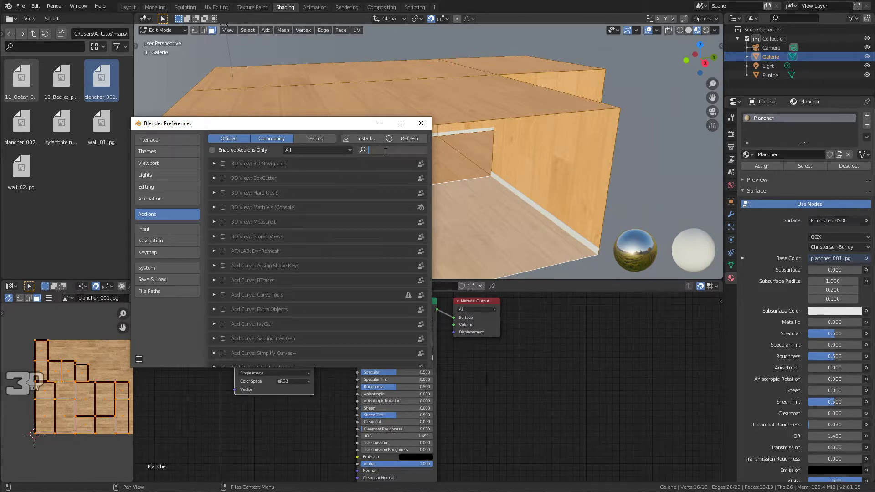
text(w)
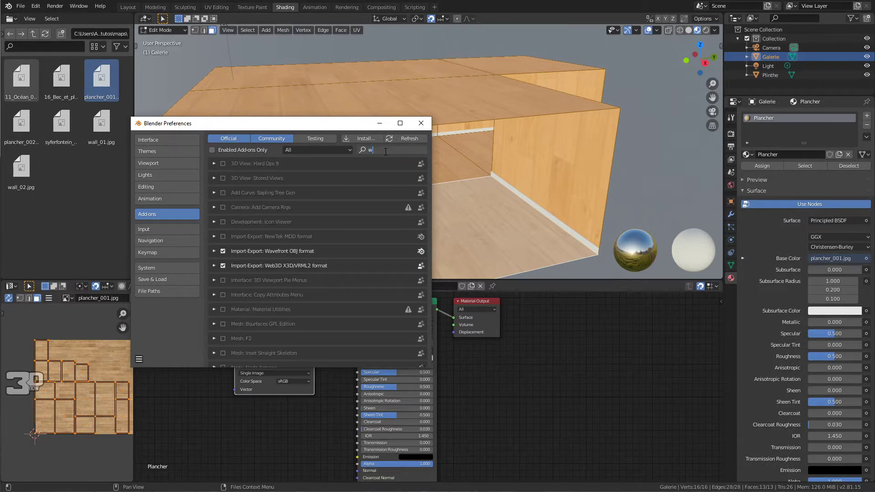
text(ra)
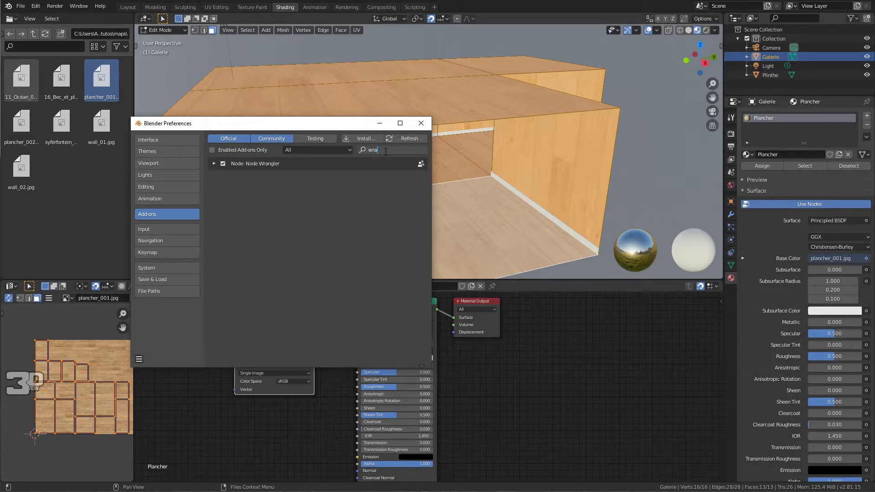
click(214, 163)
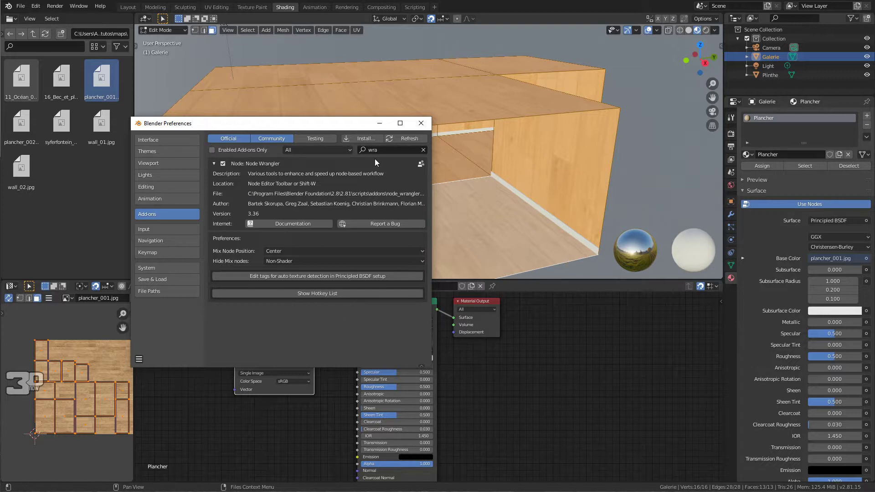
click(421, 123)
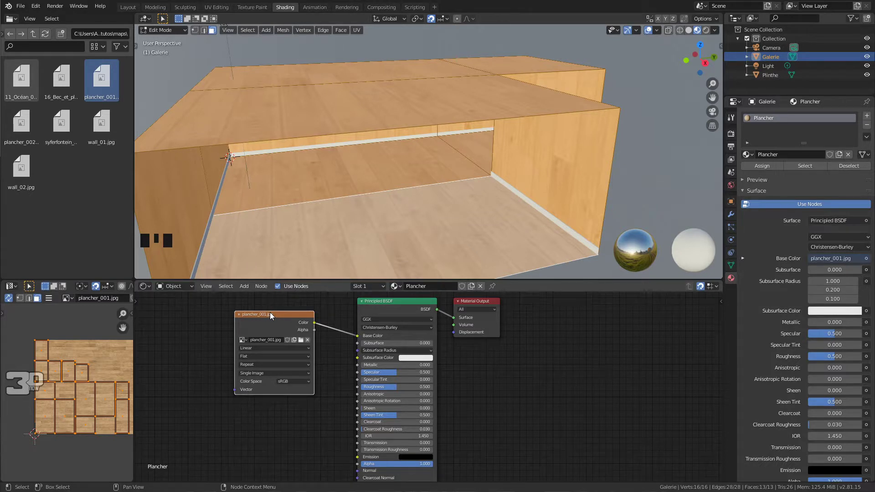
Use Node Wrangler to add Mapping and Texture Coordinate nodes to the plancher_001.jpg texture, and arrange them in a row
key(ctrl+t)
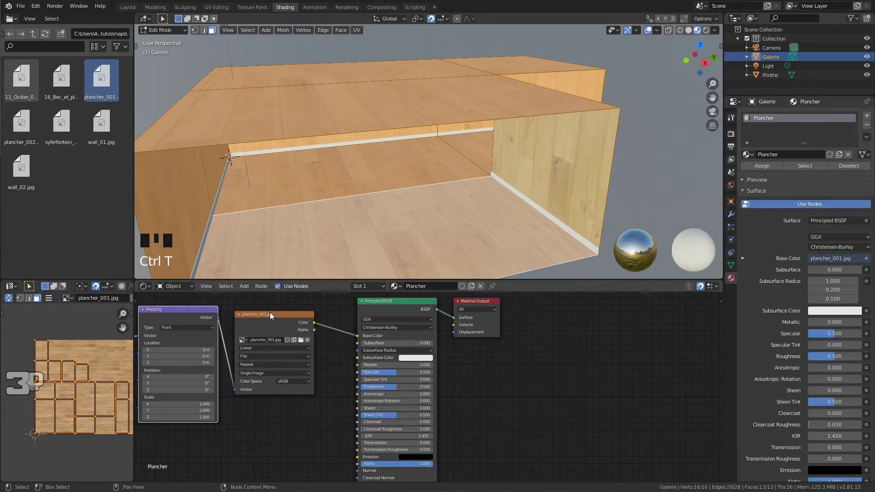
click(261, 312)
drag(186, 315, 188, 328)
middle_drag(188, 327, 346, 322)
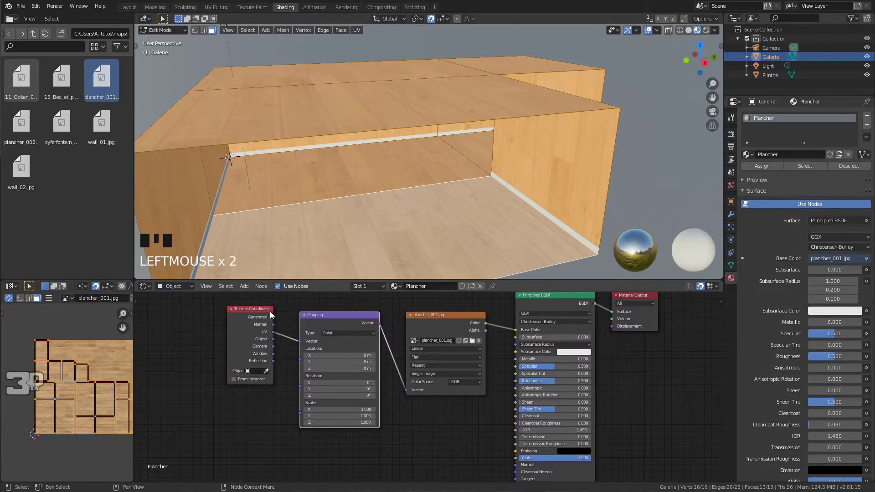
drag(253, 311, 253, 330)
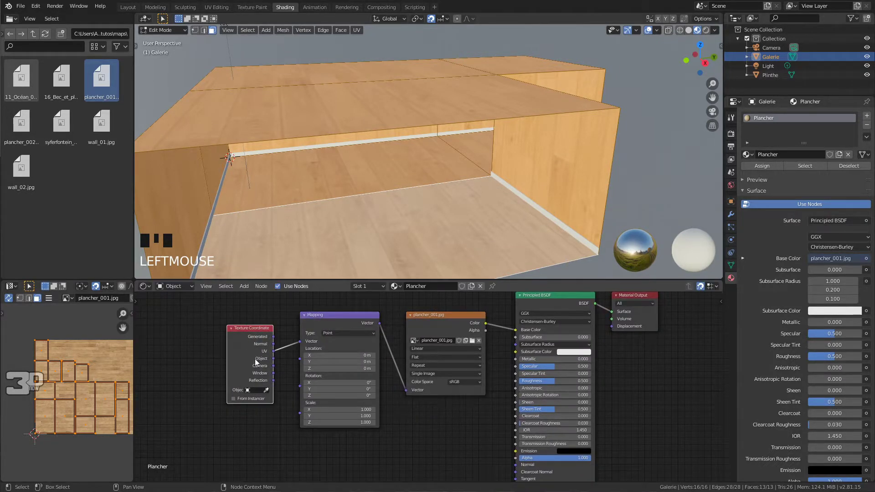
Delete the Texture Coordinate and Mapping nodes from the Plancher material
click(332, 316)
click(244, 329)
click(330, 398)
key(Delete)
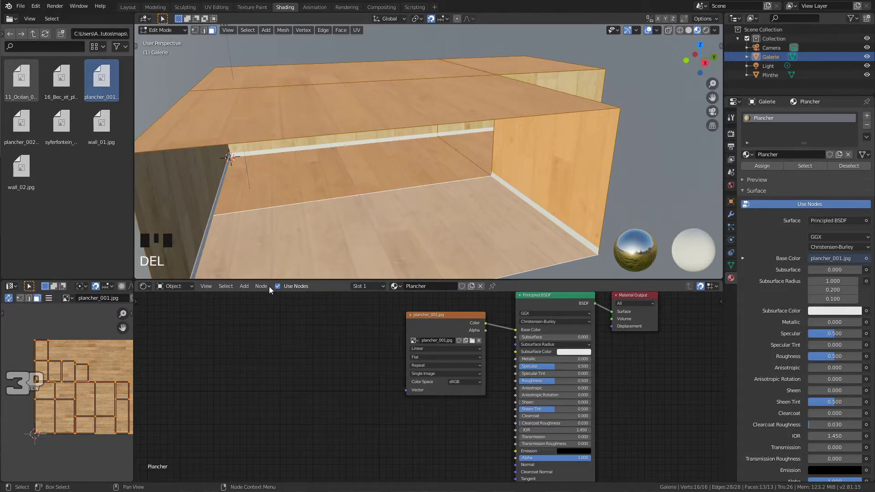
Add a Texture Coordinate node manually to the Plancher material, ahead of the image texture
click(244, 286)
mouse_move(264, 309)
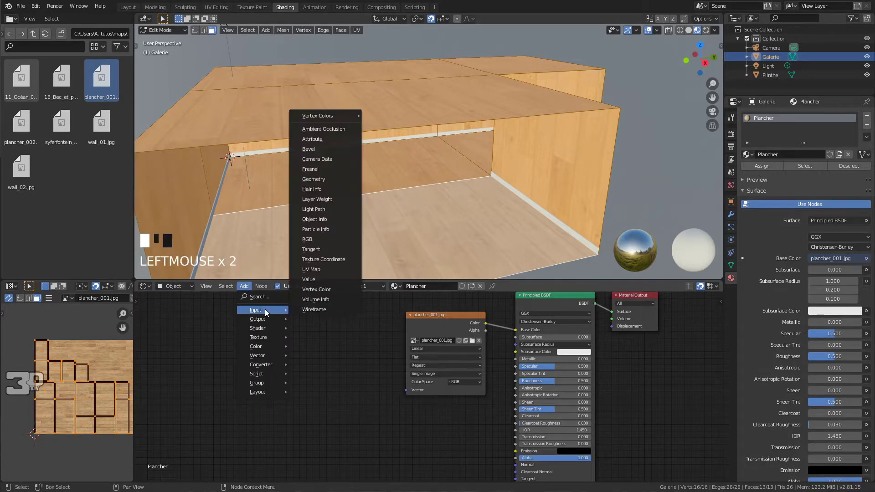
click(324, 259)
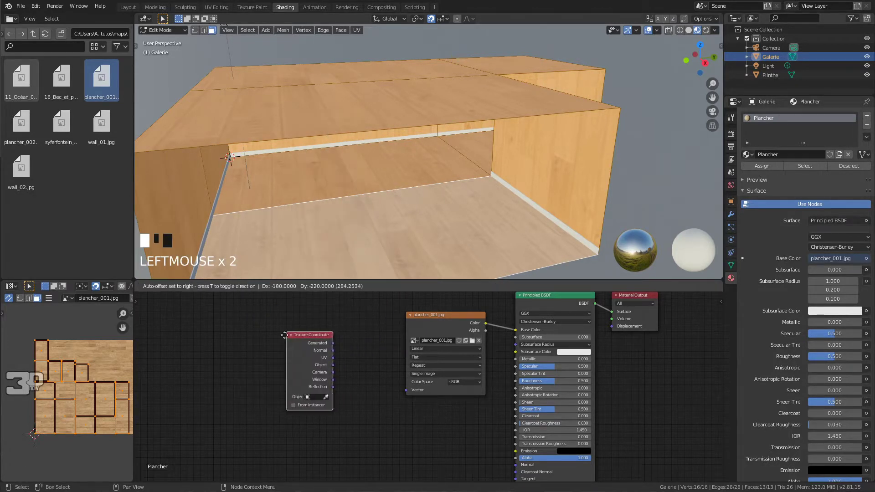
click(275, 341)
Add a Mapping node and link it between the Generated coordinate output and the plancher_001.jpg texture's Vector input
click(244, 286)
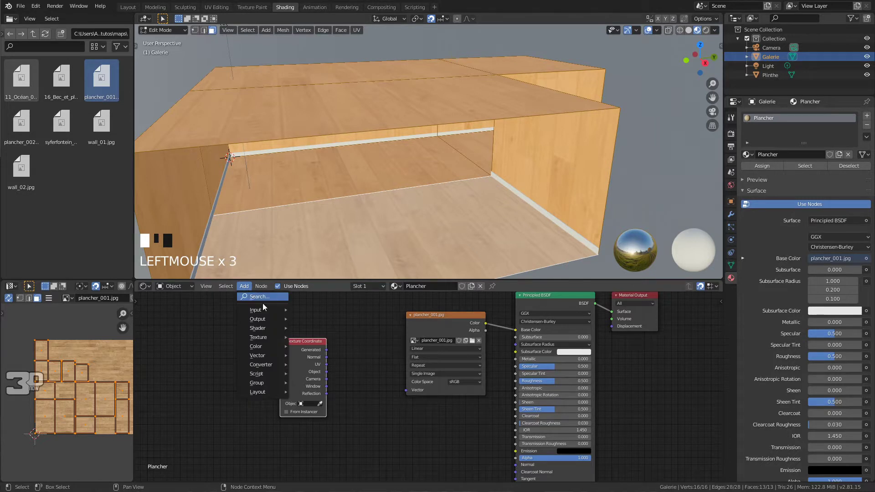
mouse_move(264, 356)
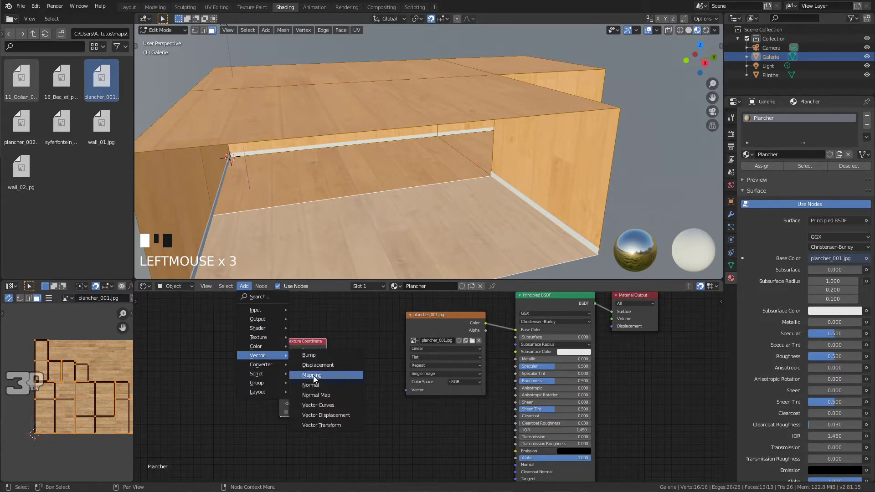
click(314, 376)
click(339, 316)
drag(326, 349, 341, 357)
drag(386, 330, 405, 390)
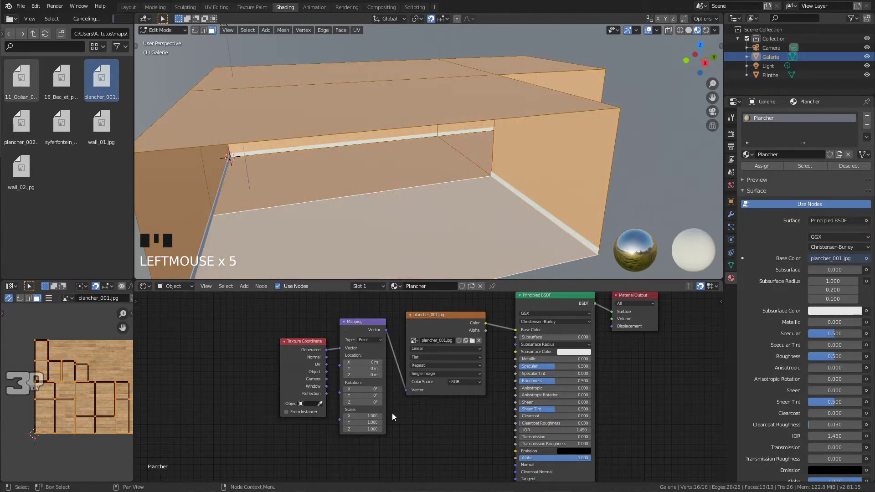
Delete the manually added Texture Coordinate and Mapping nodes
drag(335, 313, 279, 435)
key(Delete)
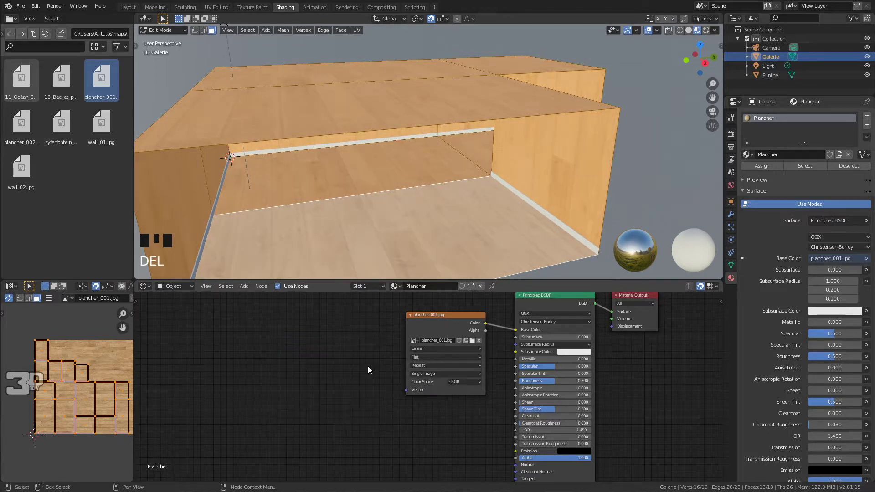
Generate linked Texture Coordinate and Mapping nodes for the plancher_001.jpg texture with Node Wrangler, and move them farther from the image node
click(420, 317)
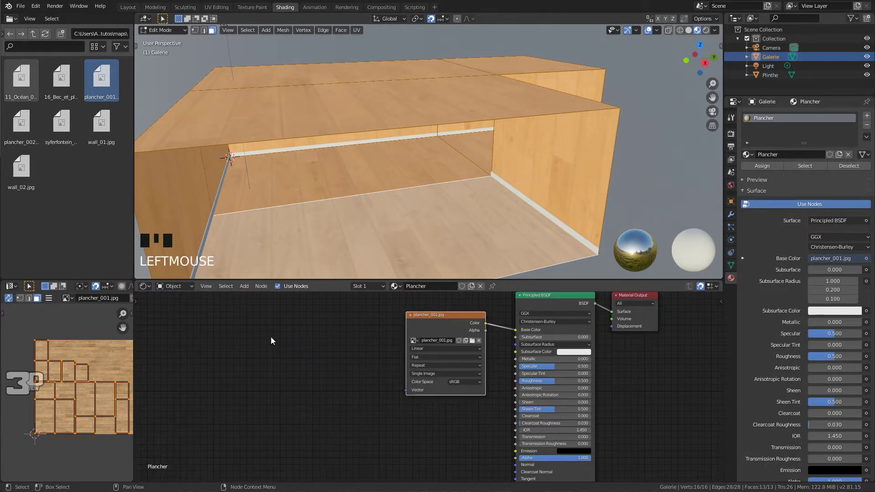
key(t)
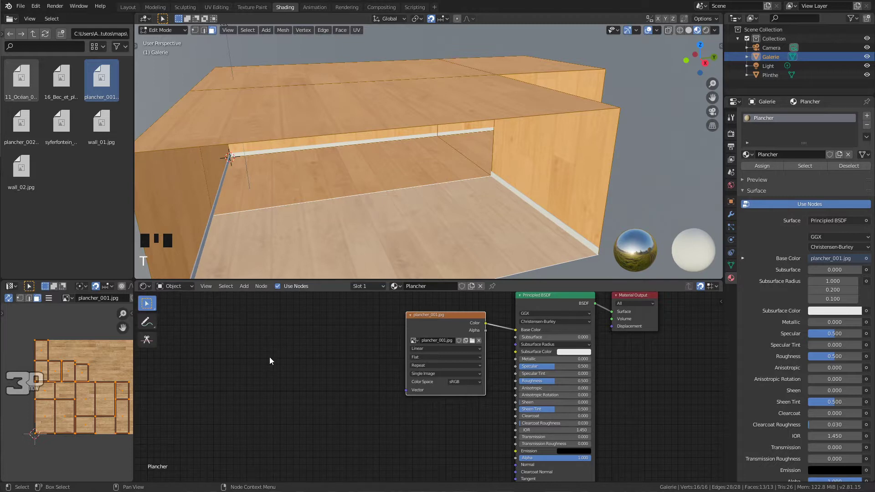
key(t)
key(ctrl+t)
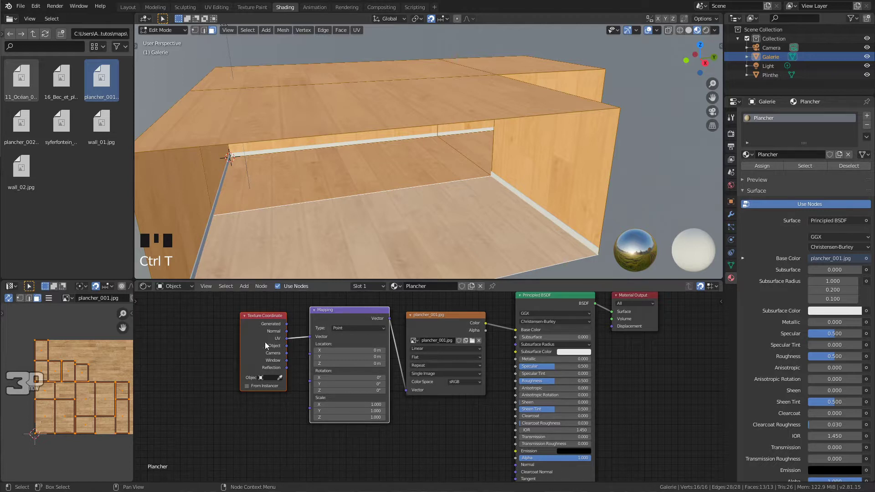
drag(338, 310, 312, 324)
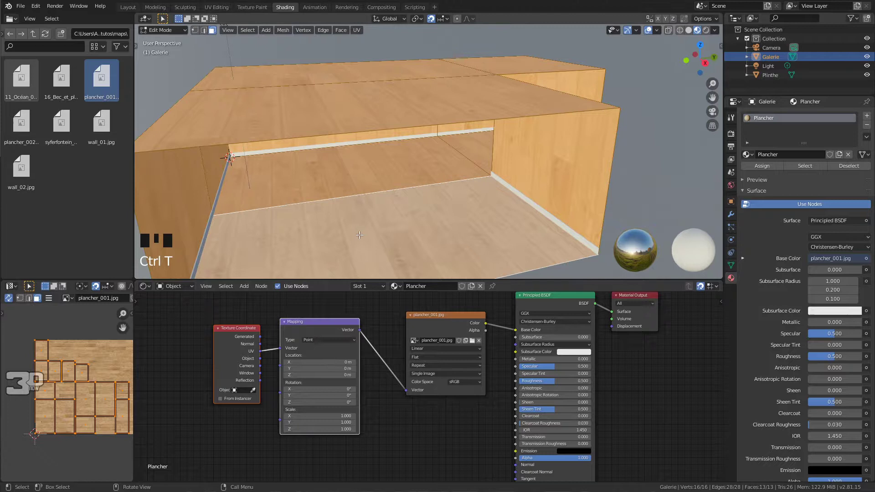
Set the Mapping node's X, Y and Z scale to 5
click(321, 416)
text(5)
key(Return)
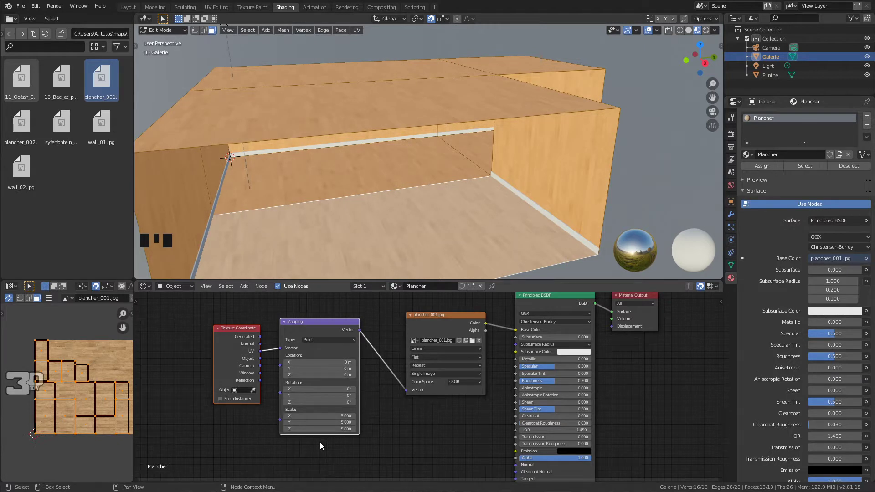
Inspect the floor's plank size up close, then set the Mapping node's X, Y and Z scale to 7
scroll(288, 199, up, 4)
scroll(288, 200, up, 1)
middle_drag(450, 180, 525, 193)
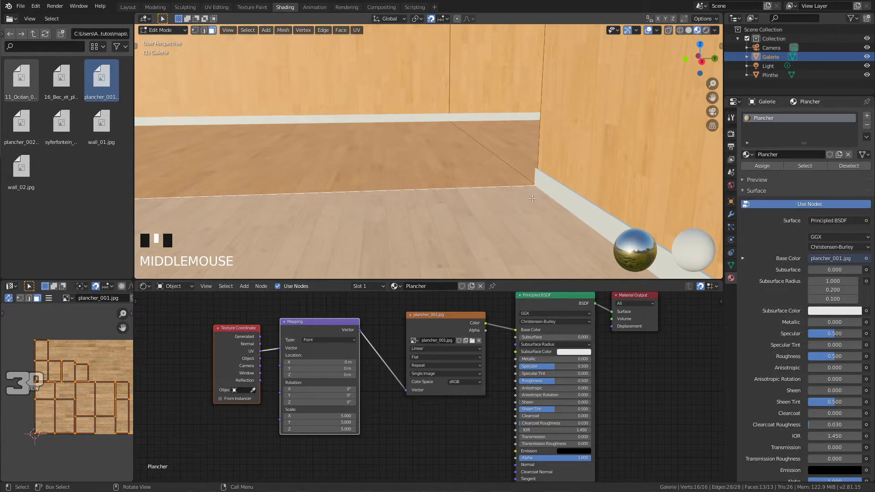
drag(341, 427, 341, 415)
text(7)
click(339, 427)
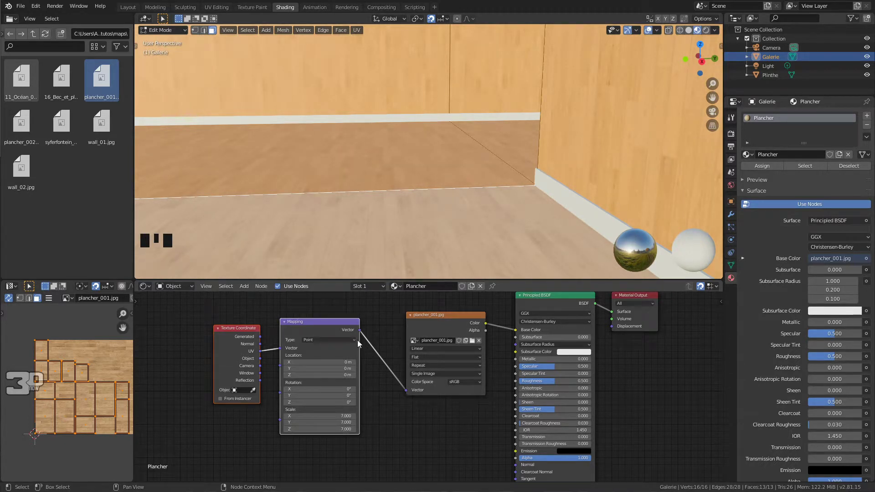
scroll(421, 149, down, 3)
middle_drag(421, 149, 445, 167)
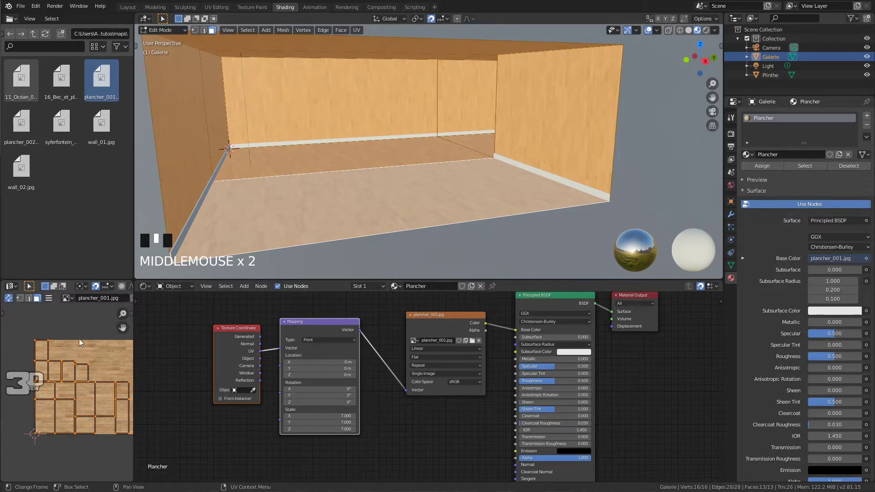
Change the UV Editor area to the Texture Node Editor and hide its sidebar
click(18, 286)
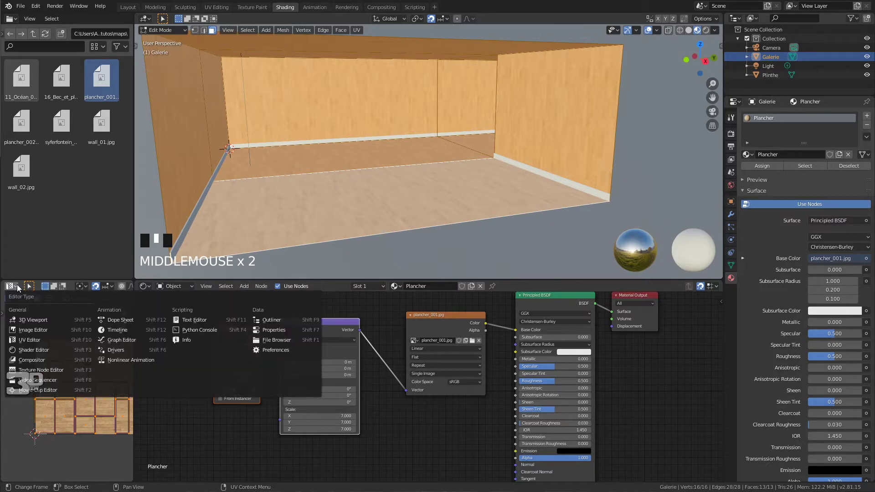
click(45, 367)
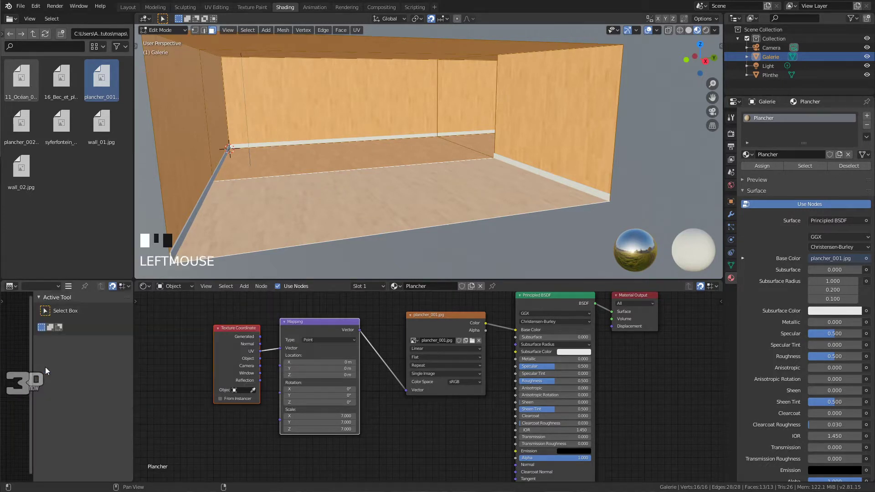
key(n)
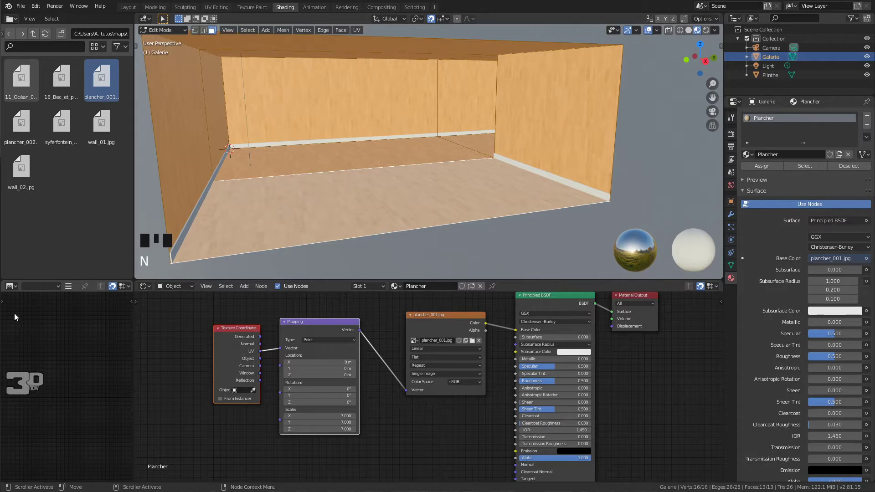
Change the Texture Node Editor area to an Image Editor showing the whole plancher_001.jpg floor texture
click(12, 286)
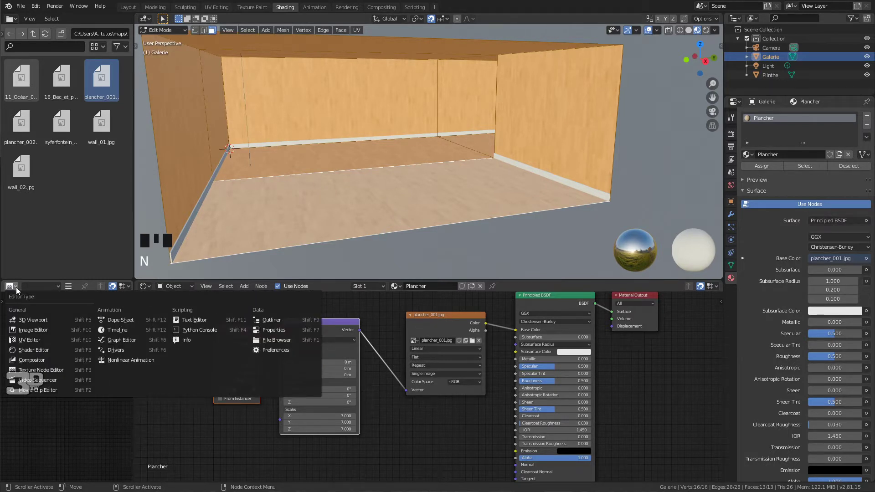
click(34, 329)
scroll(91, 364, up, 3)
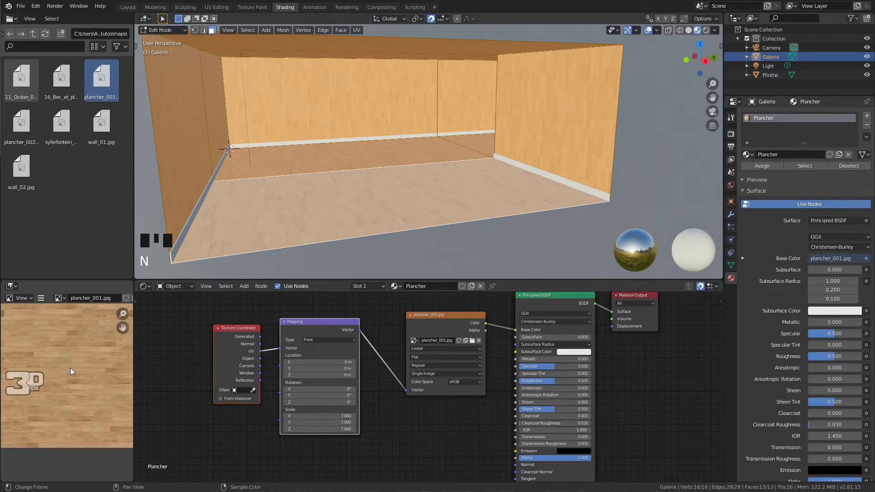
scroll(88, 349, down, 3)
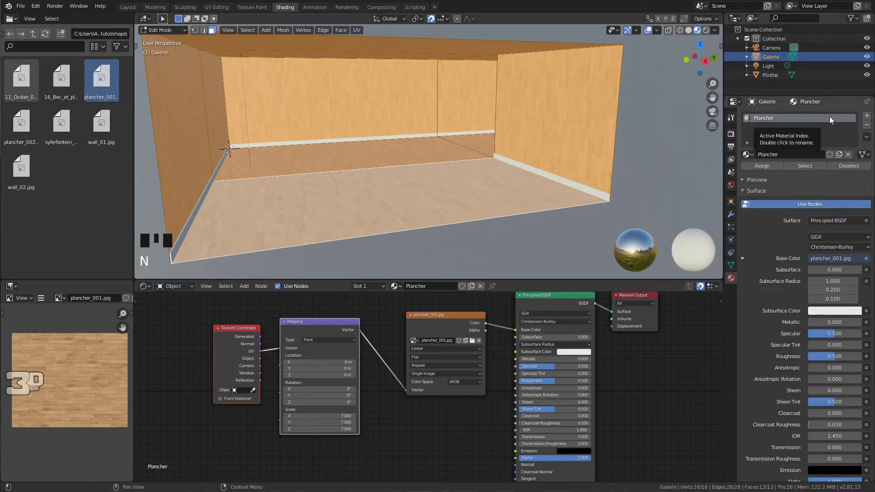
Add a second material slot to the Galerie object with a new material named Mur
click(867, 117)
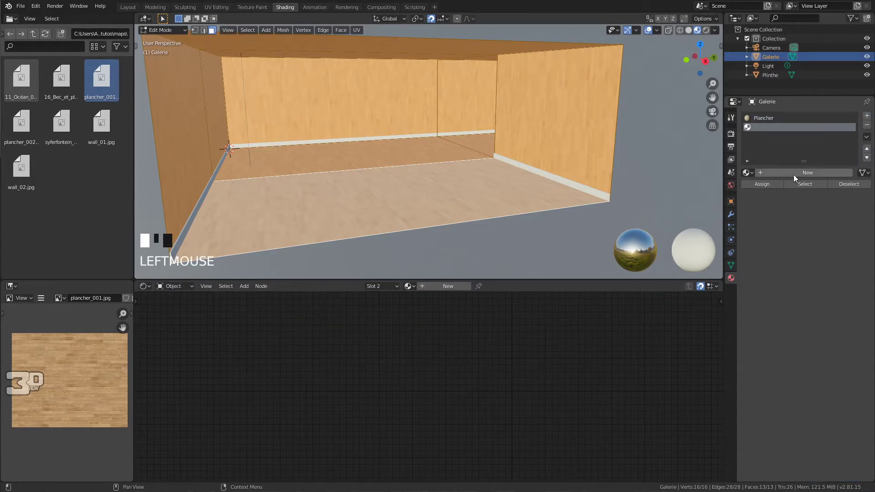
click(784, 172)
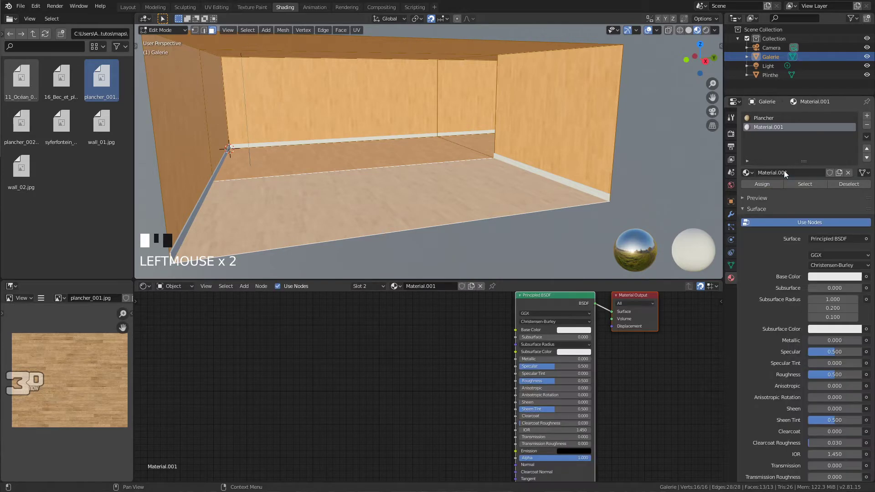
double_click(784, 172)
text(Mur)
key(Return)
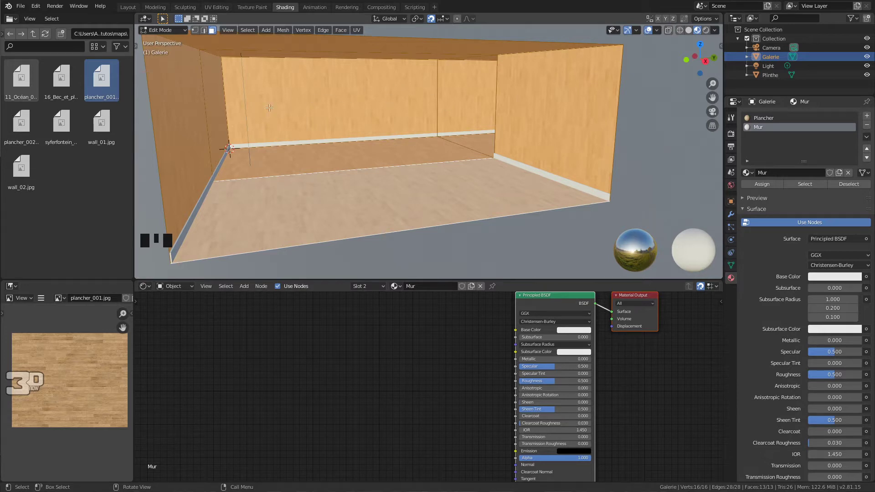
Select the three floor faces and invert the selection to target the walls and ceiling
click(474, 143)
shift+click(435, 155)
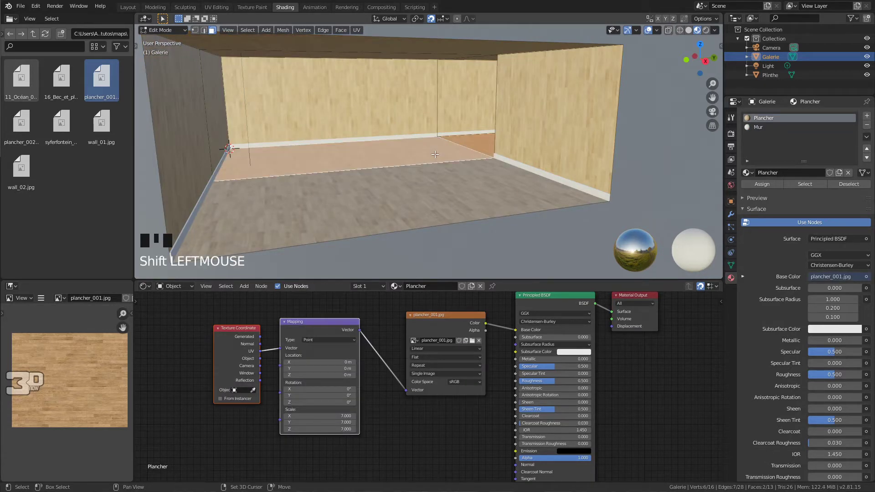
shift+click(452, 197)
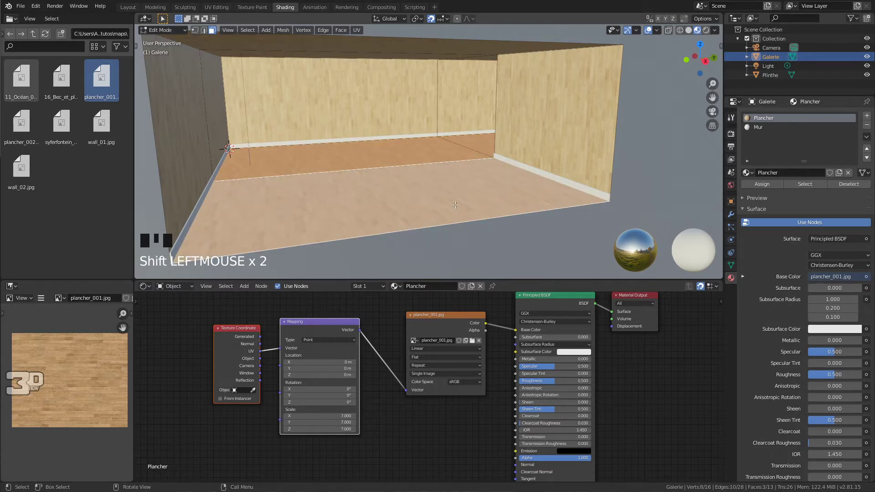
key(ctrl)
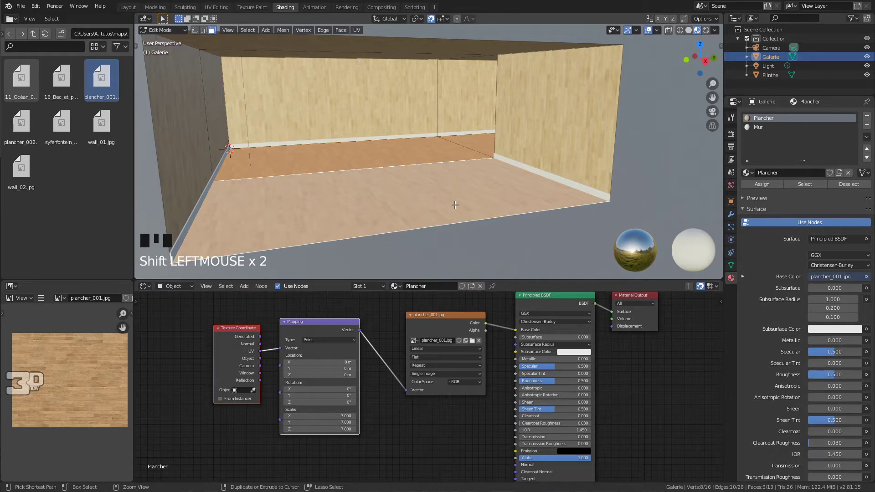
key(ctrl+i)
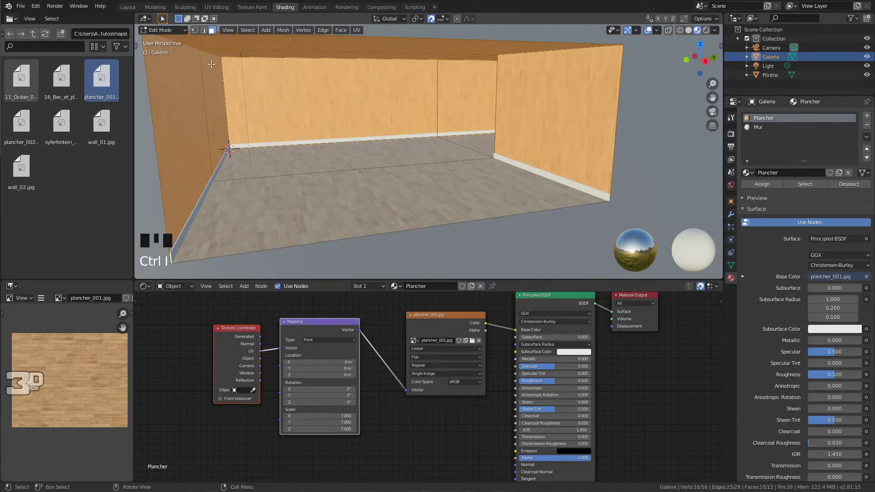
click(249, 30)
Assign the Mur material to the selected wall and ceiling faces, and deselect everything
click(761, 127)
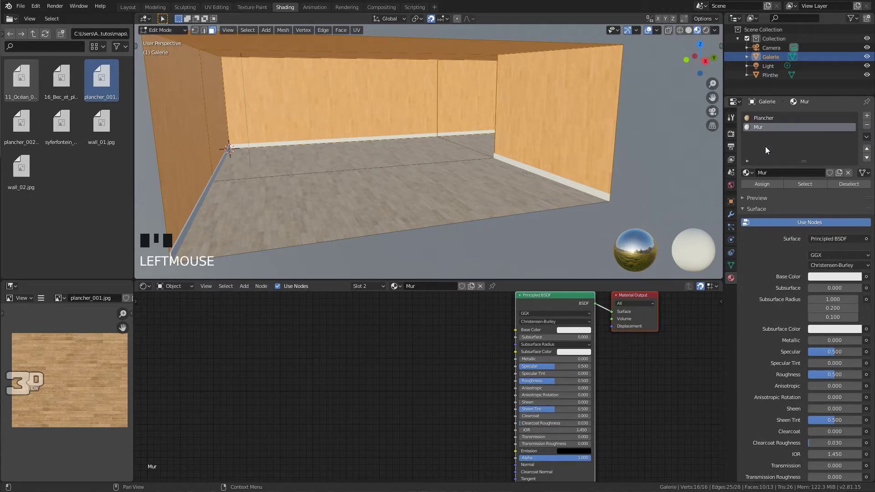
click(762, 184)
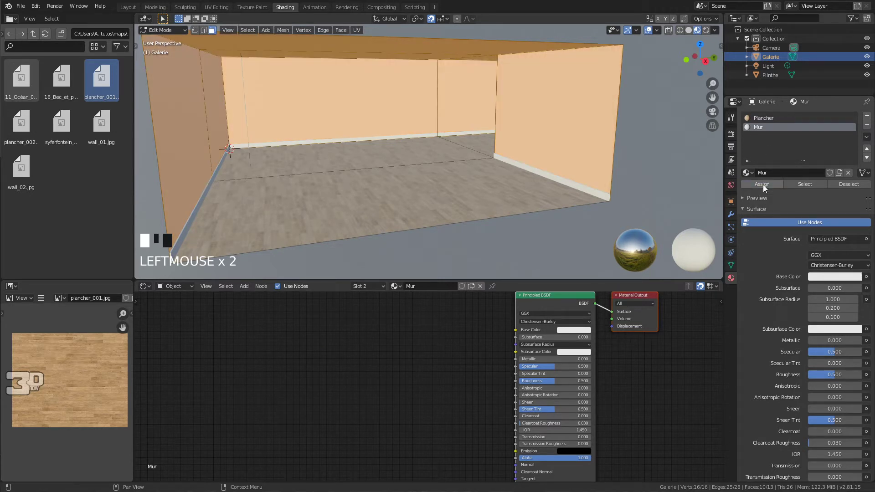
click(467, 243)
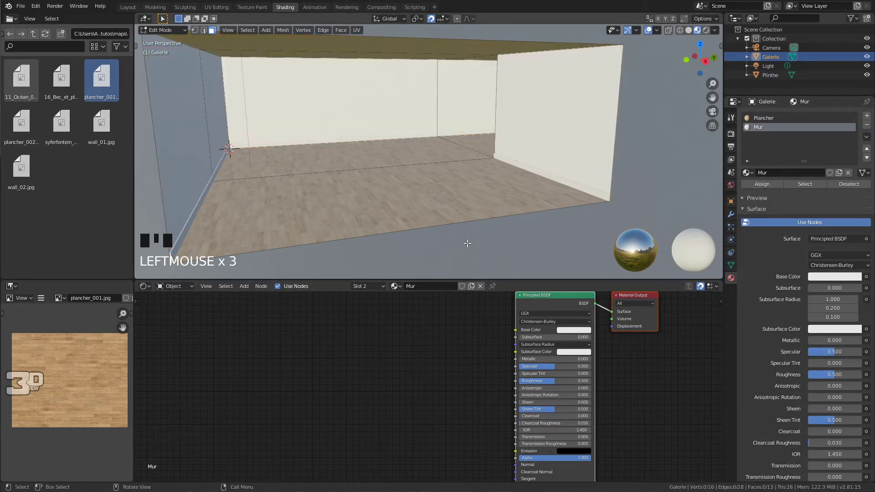
middle_drag(467, 243, 436, 194)
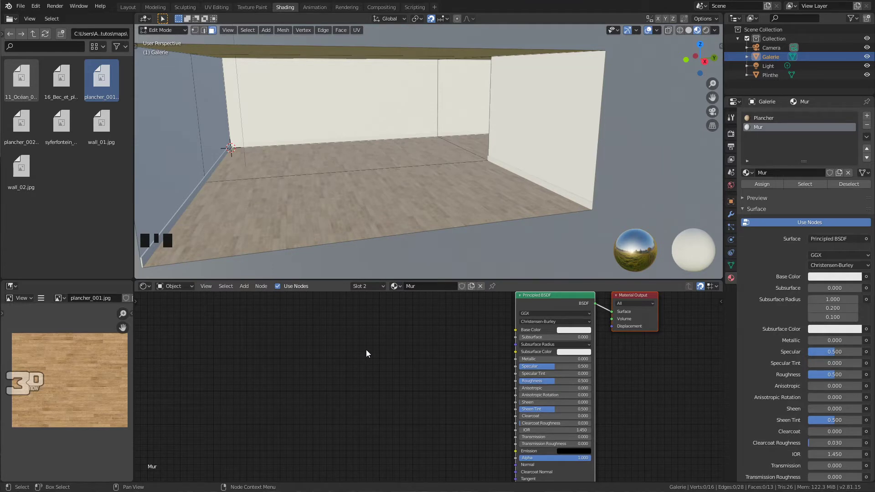
Add wall_01.jpg as an image texture in the Mur material and generate its linked Texture Coordinate and Mapping nodes
drag(101, 128, 394, 323)
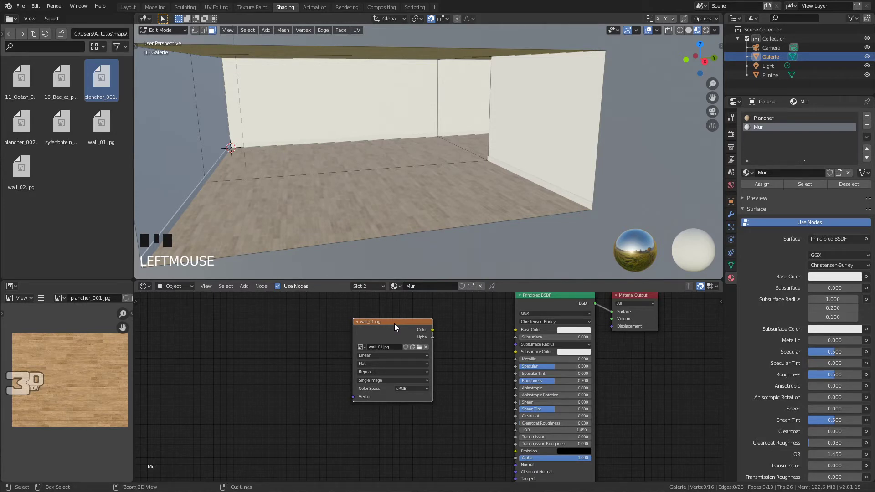
key(ctrl+t)
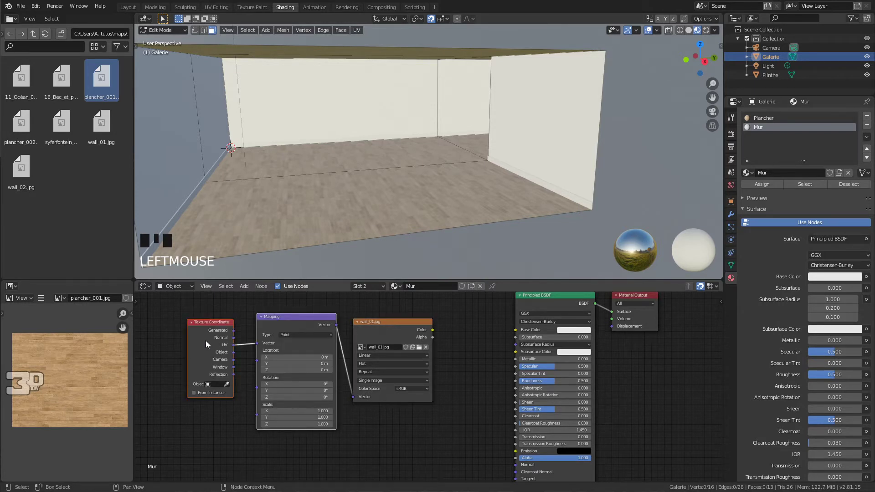
key(ctrl+t)
Move the wall_01.jpg node away from the Mapping node and connect its Color output to the Principled BSDF's Base Color
drag(391, 324, 424, 318)
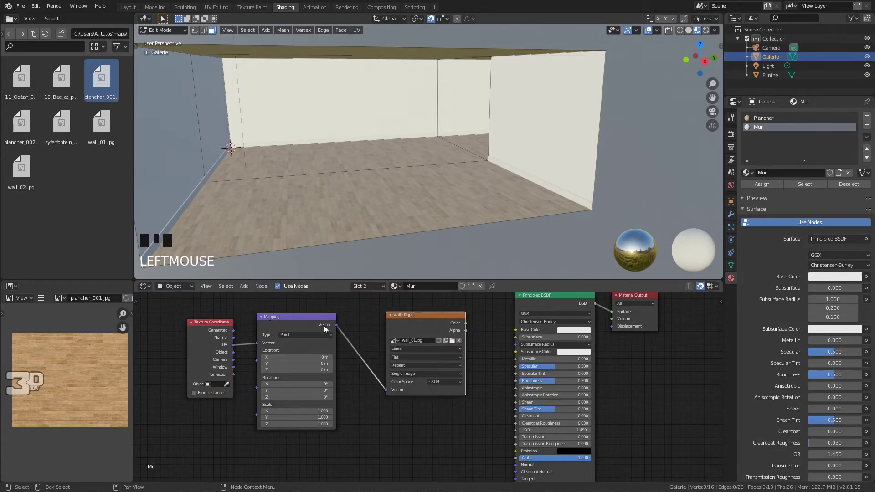
middle_drag(488, 328, 421, 338)
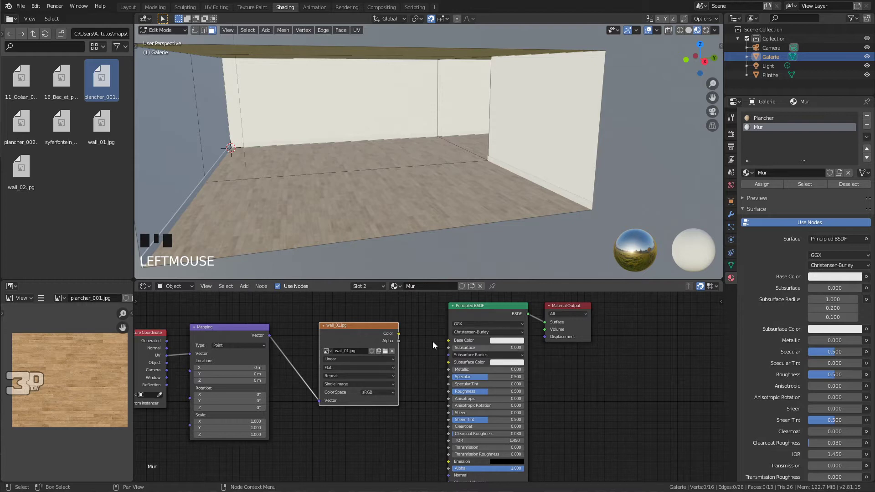
drag(398, 333, 448, 344)
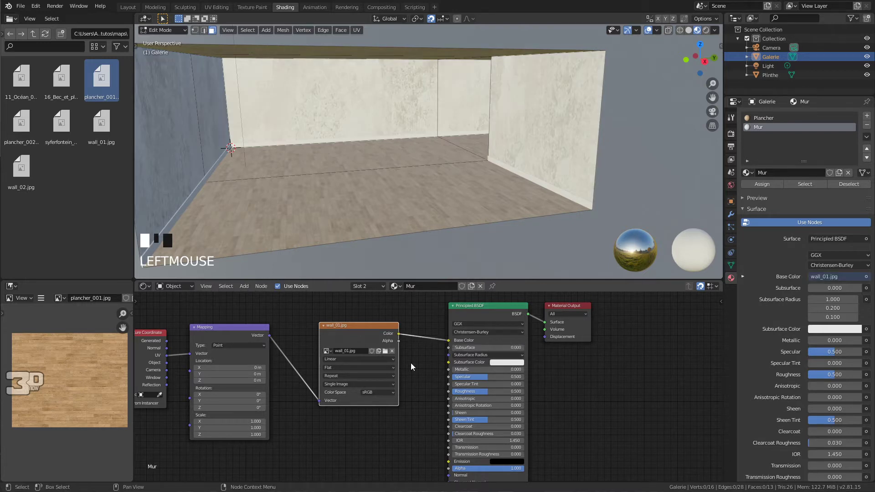
Set the wall texture's Mapping scale to 3 on X, Y and Z, and check the walls from several angles
middle_drag(460, 214, 401, 212)
drag(246, 436, 245, 421)
text(3)
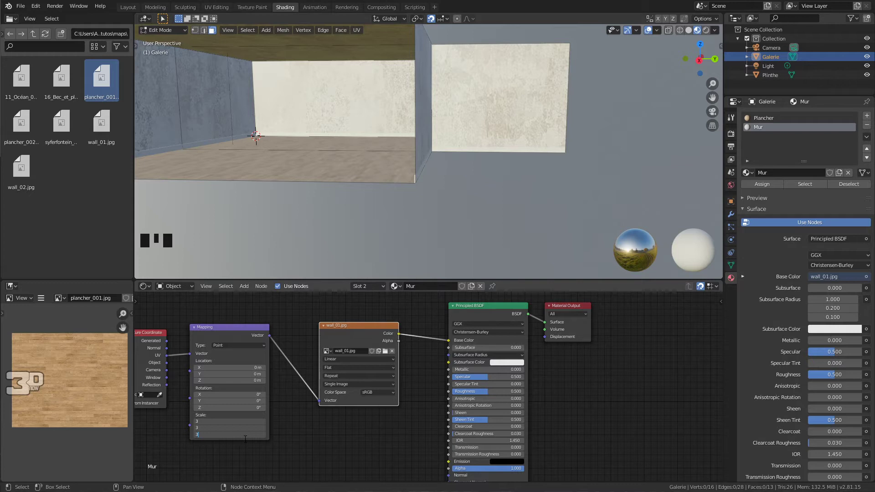
key(Return)
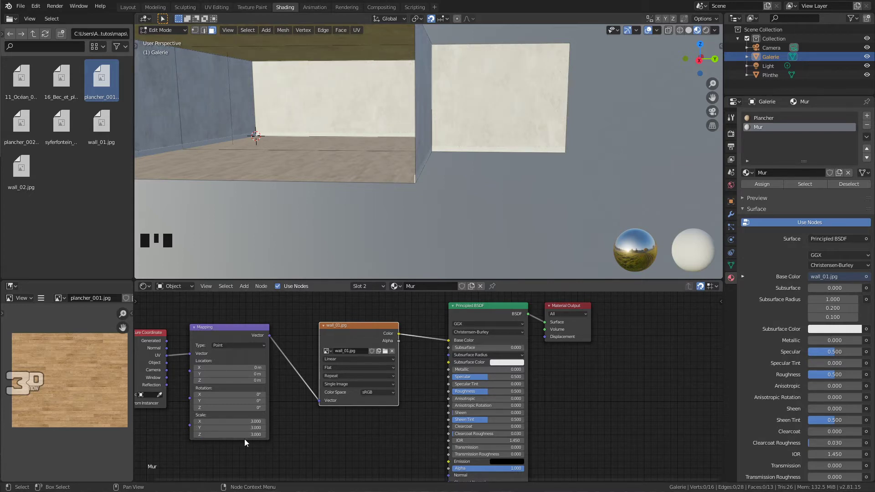
middle_drag(437, 150, 358, 127)
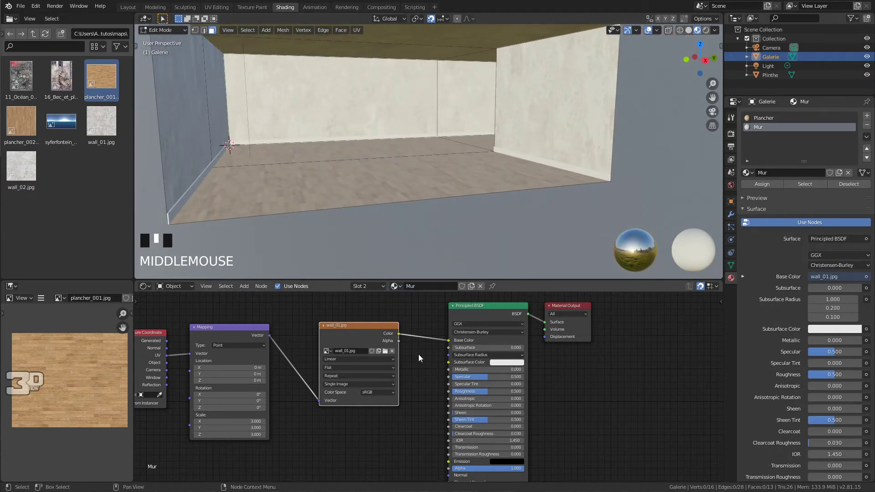
Add a Bump node and insert it on the link between the wall_01.jpg node and the Principled BSDF's Base Color
middle_drag(423, 365, 420, 324)
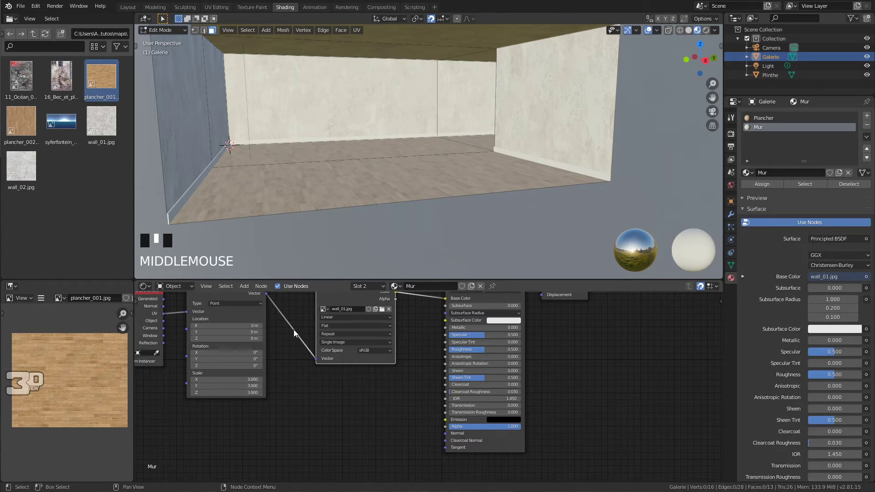
click(244, 286)
mouse_move(266, 354)
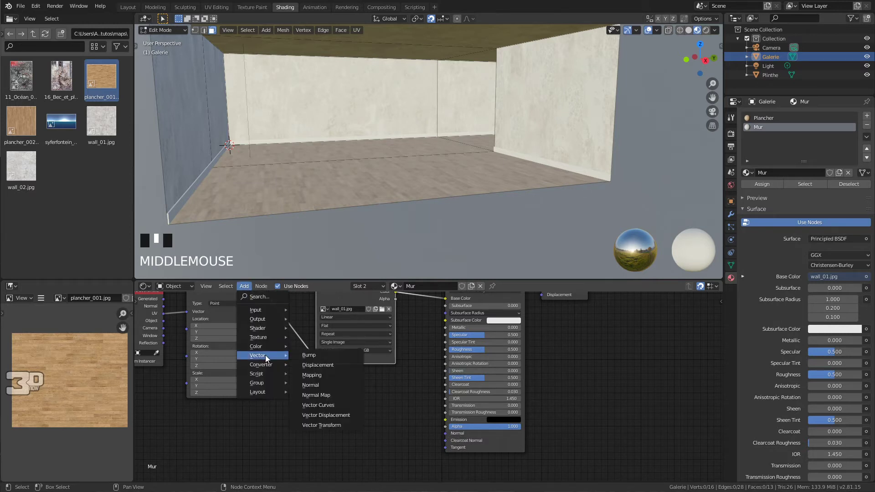
click(319, 354)
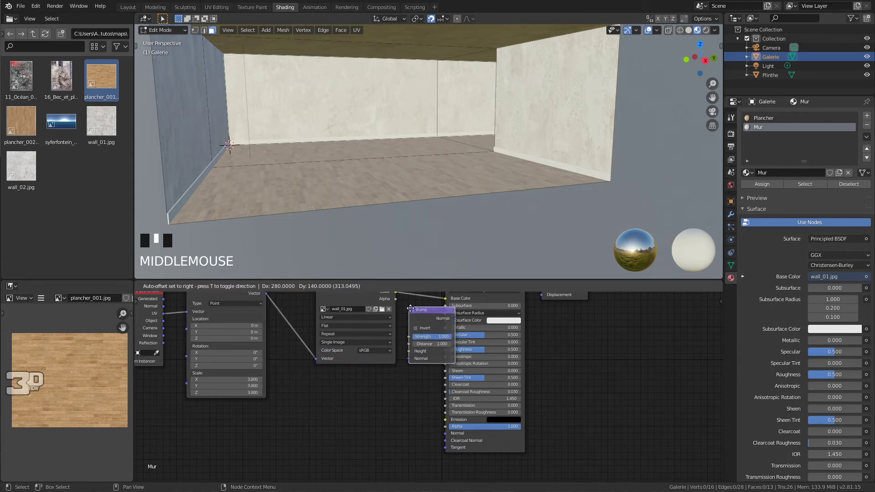
click(423, 296)
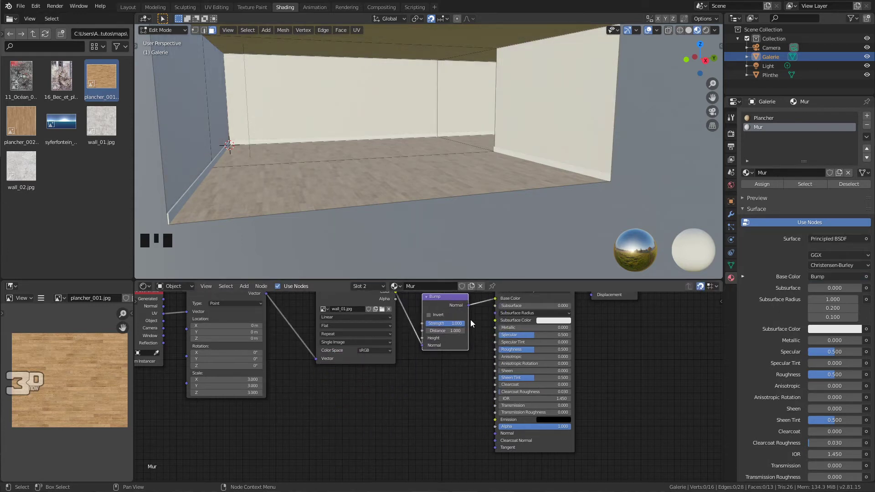
Connect the Bump node's output to the Principled BSDF's Normal input, place the node lower, and disconnect it from Base Color
mouse_move(469, 304)
mouse_down()
mouse_move(492, 442)
mouse_move(494, 433)
mouse_up()
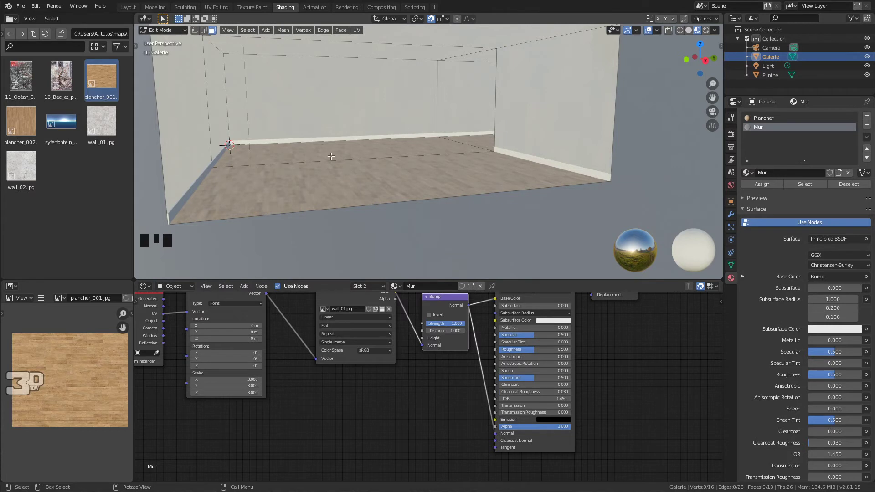
drag(439, 296, 428, 336)
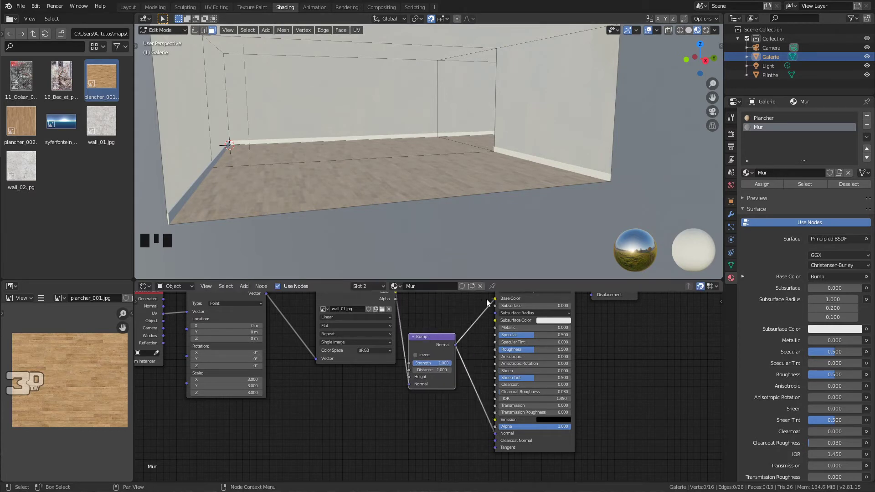
drag(494, 298, 478, 299)
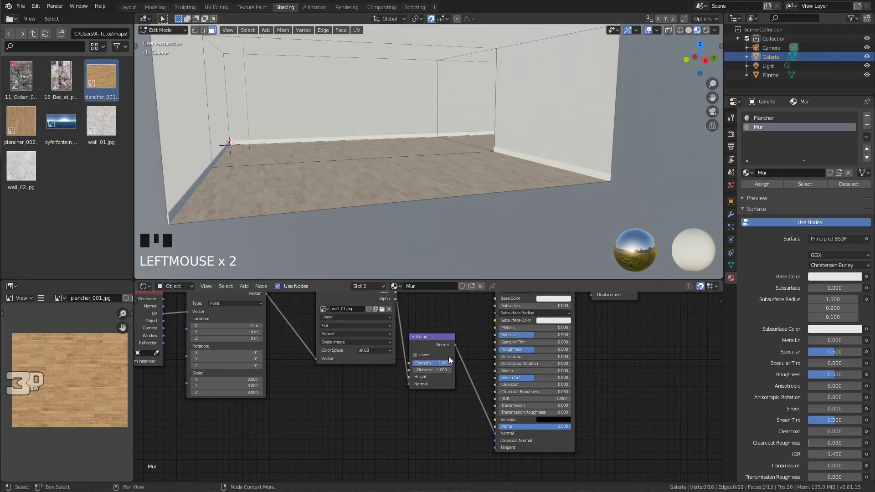
Set the Bump node's strength to 0.3
double_click(436, 364)
text(0.3)
click(437, 368)
Review the Mur material's full node setup and save the Blender file
middle_drag(374, 395, 395, 450)
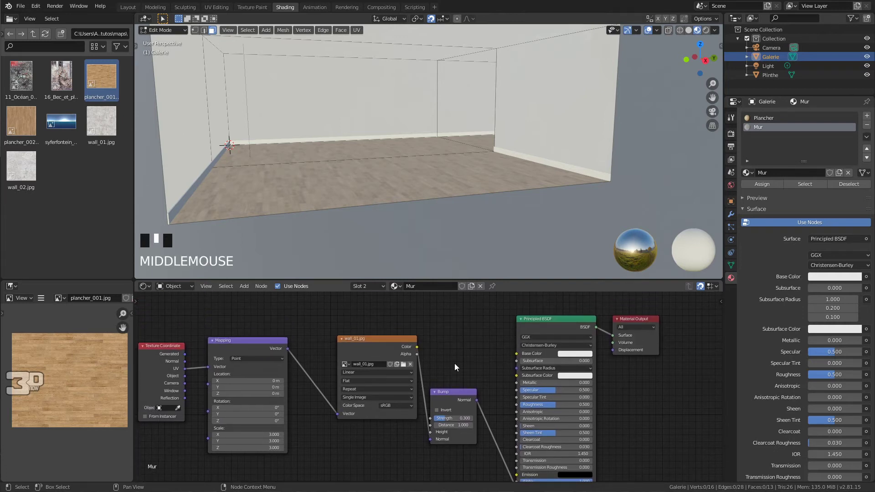
middle_drag(455, 363, 458, 370)
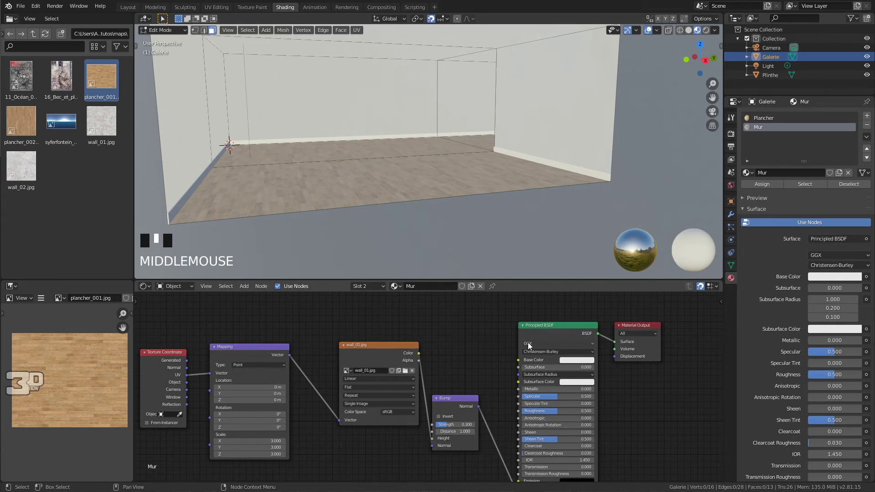
middle_drag(485, 364, 501, 348)
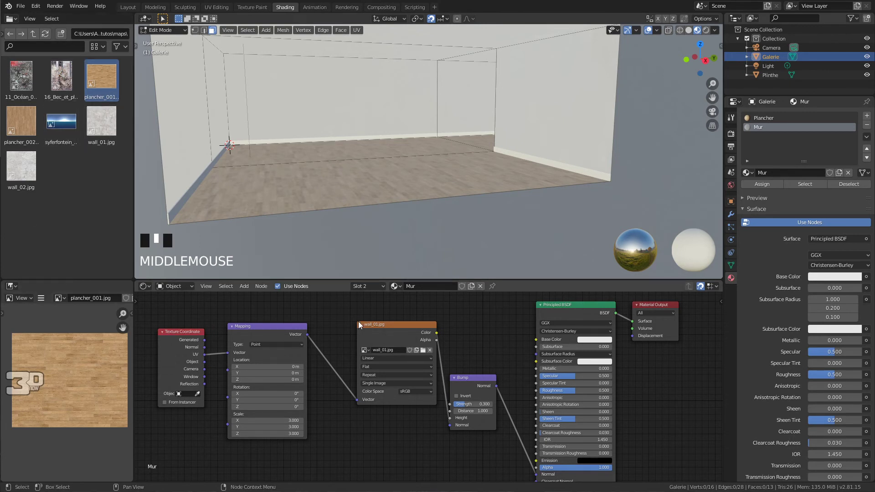
middle_drag(491, 366, 471, 368)
scroll(472, 369, down, 2)
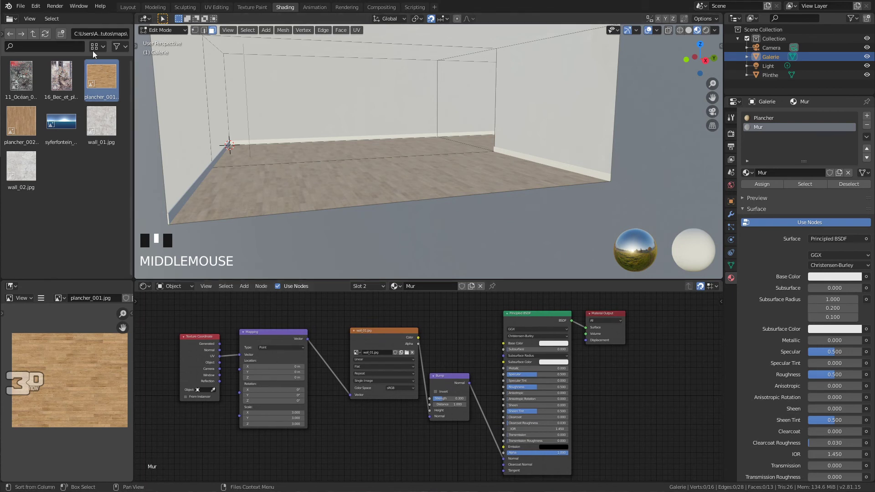
click(20, 6)
click(43, 67)
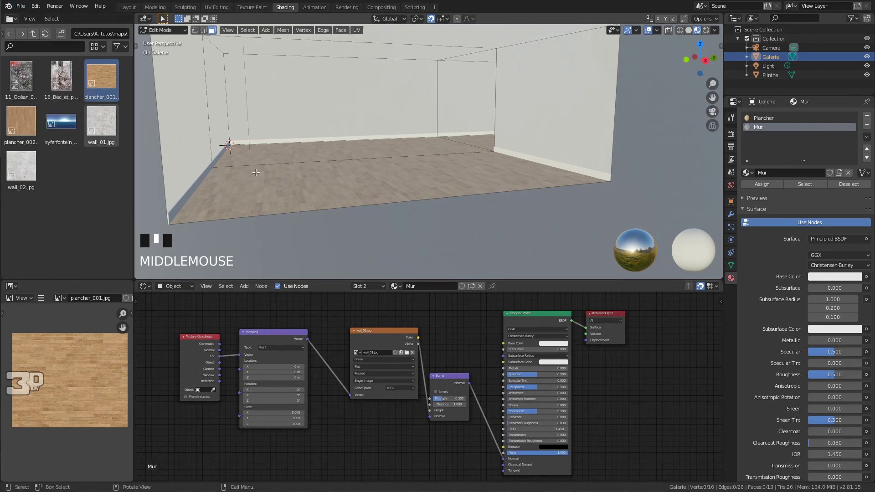